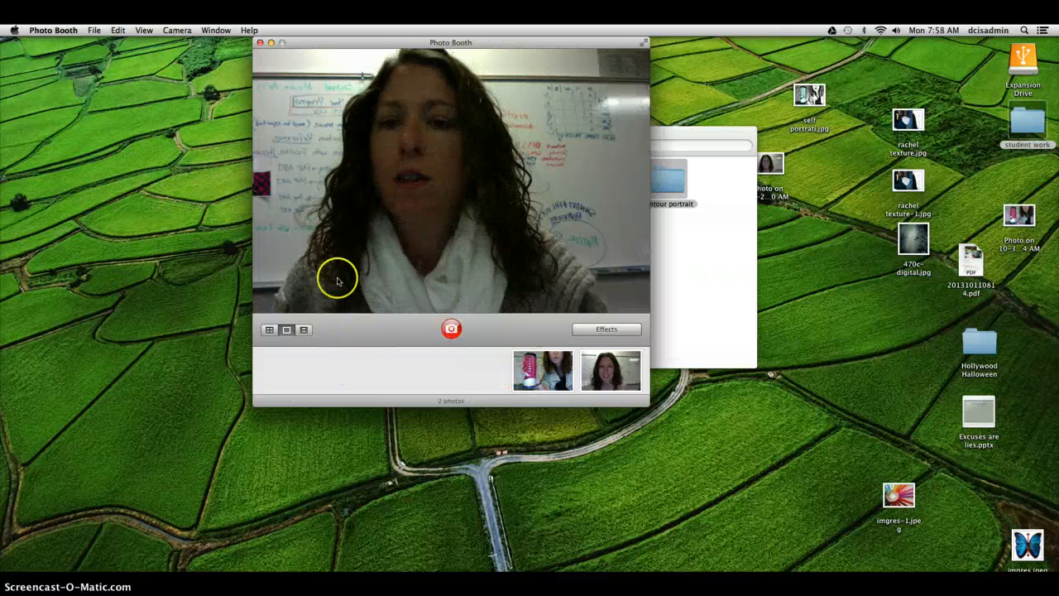
Close Photo Booth, switch to Photoshop and start a new document named with the artist's full name followed by "Self Portrait".
{"action": "left_click", "coordinate": [261, 44]}
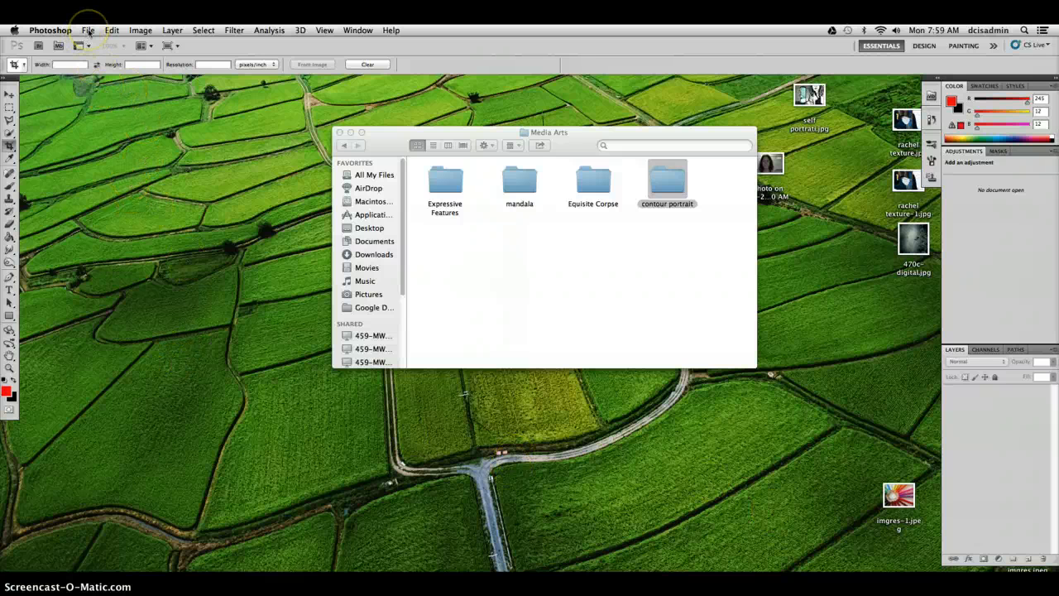
{"action": "left_click", "coordinate": [88, 31]}
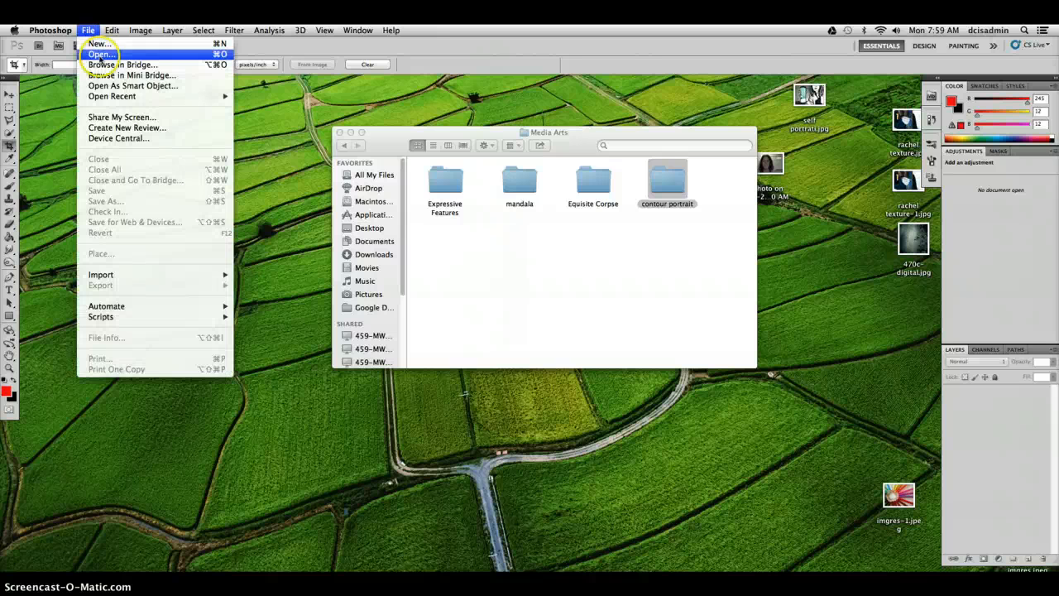
{"action": "left_click", "coordinate": [97, 44]}
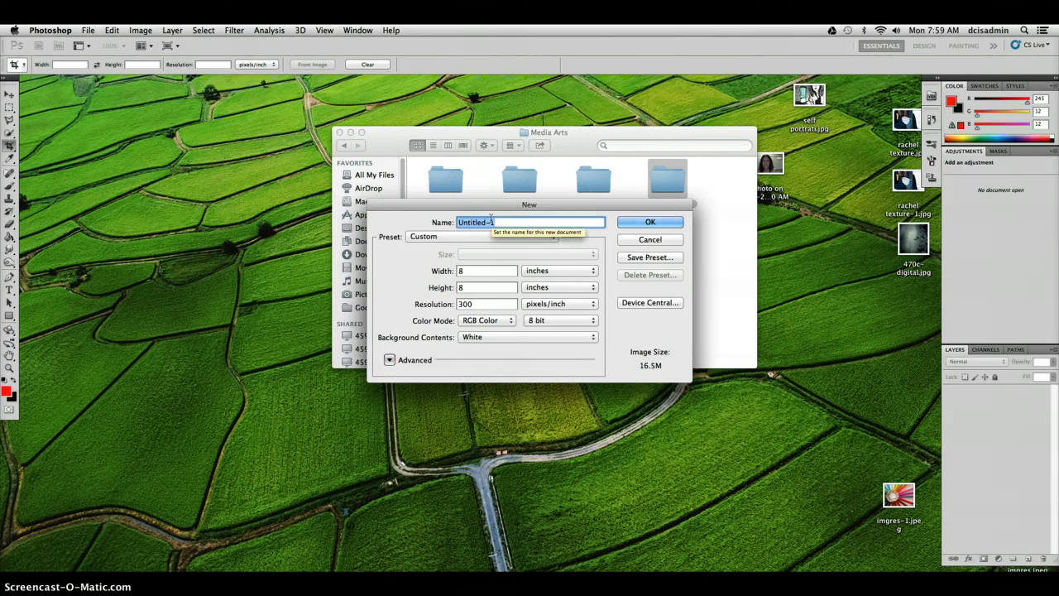
{"action": "type", "text": "Liz Dilley Self Portrait"}
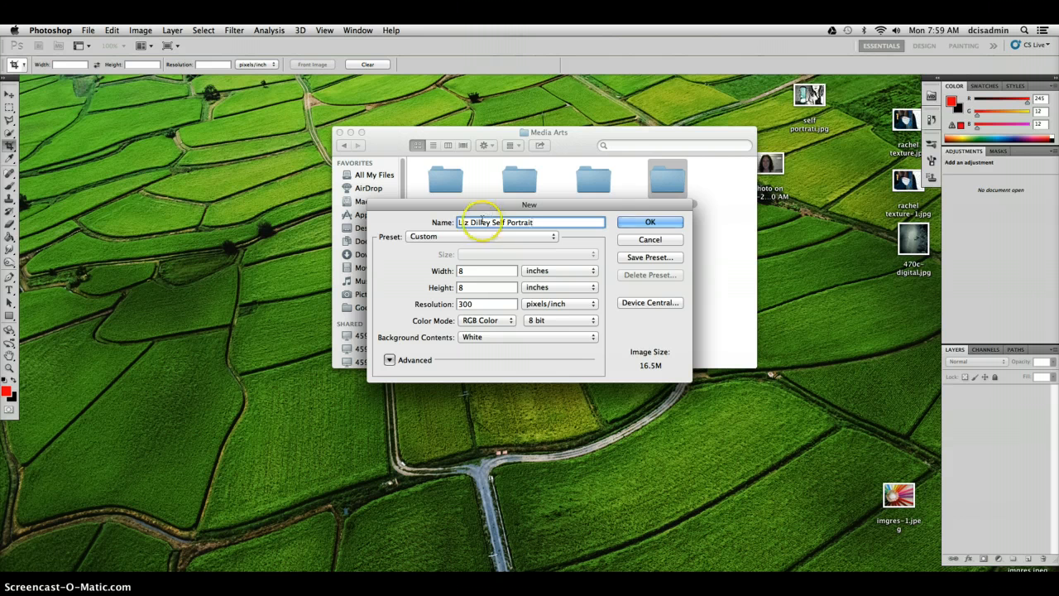
Set the new document to 10 inches wide by 8 inches high at 300 pixels/inch and create it.
{"action": "left_click_drag", "start_coordinate": [468, 271], "coordinate": [452, 271]}
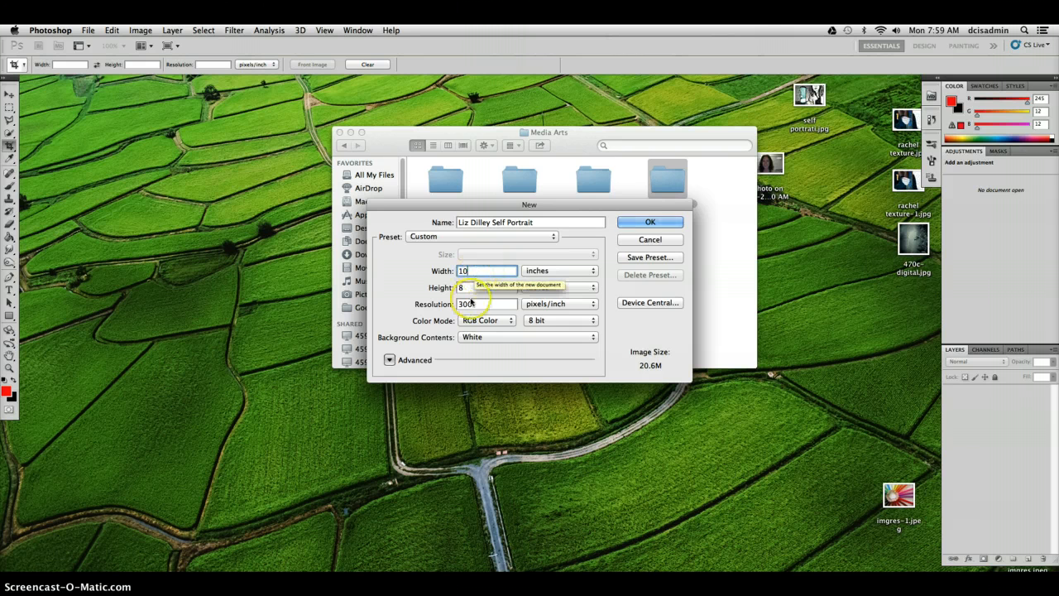
{"action": "left_click_drag", "start_coordinate": [466, 289], "coordinate": [454, 271]}
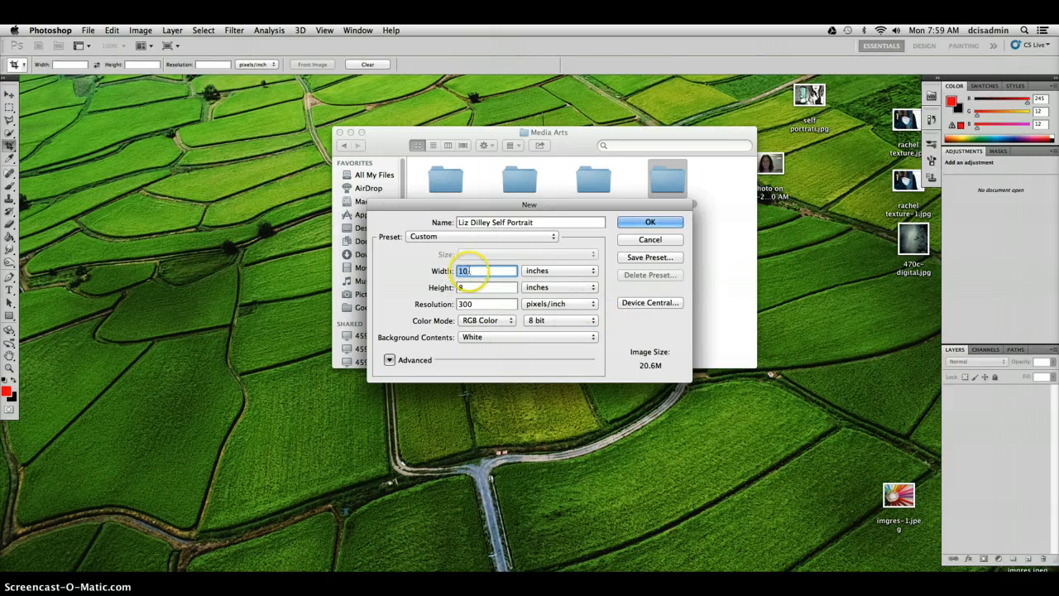
{"action": "double_click", "coordinate": [464, 287]}
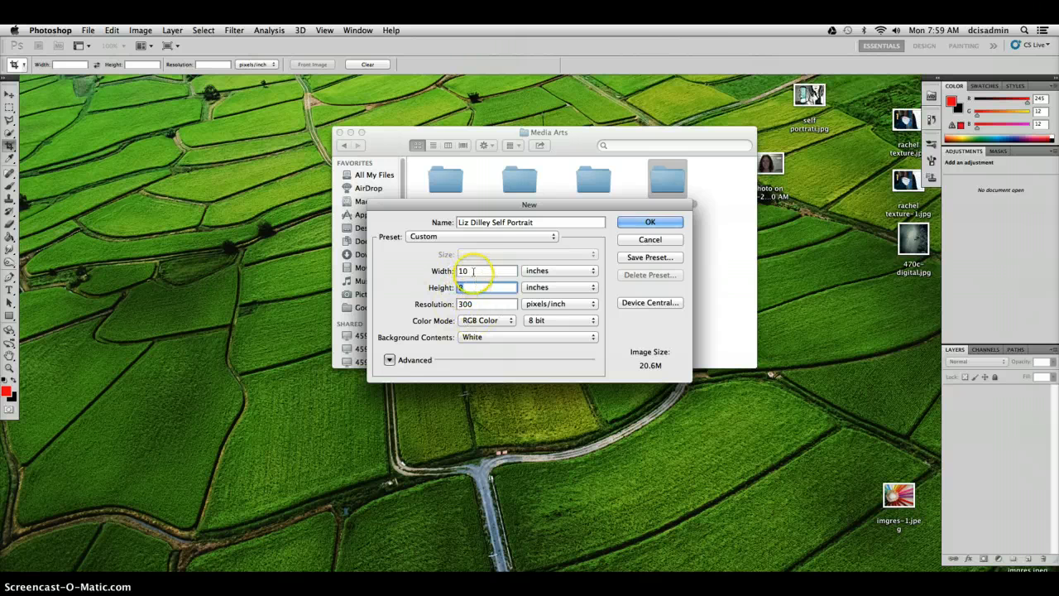
{"action": "double_click", "coordinate": [464, 272]}
{"action": "left_click", "coordinate": [447, 290]}
{"action": "left_click", "coordinate": [457, 304]}
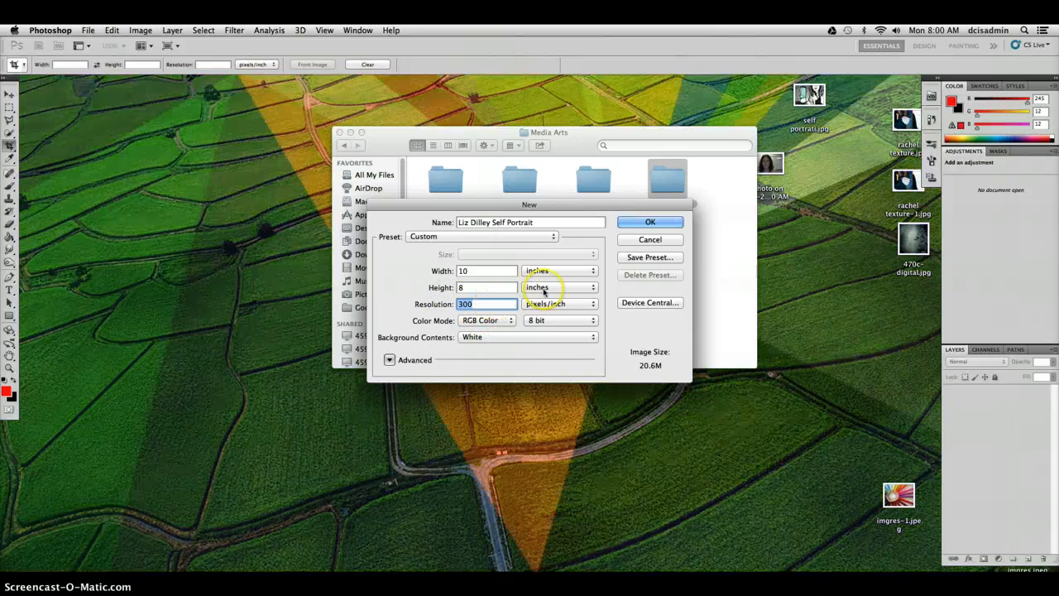
{"action": "left_click", "coordinate": [647, 223]}
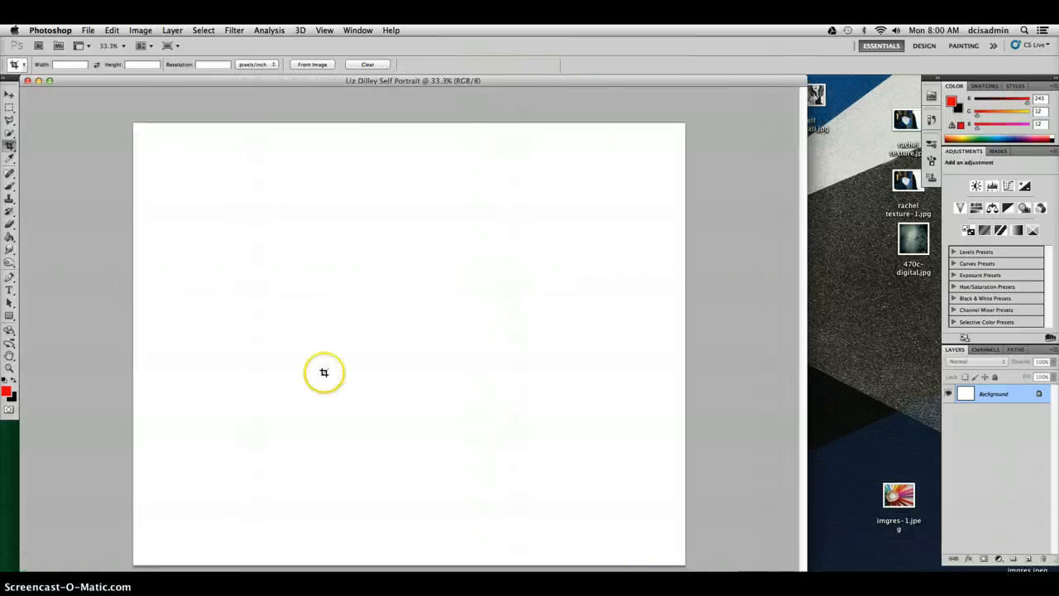
Try to place the Photo Booth Library from the Pictures folder into the blank document.
{"action": "left_click", "coordinate": [87, 31]}
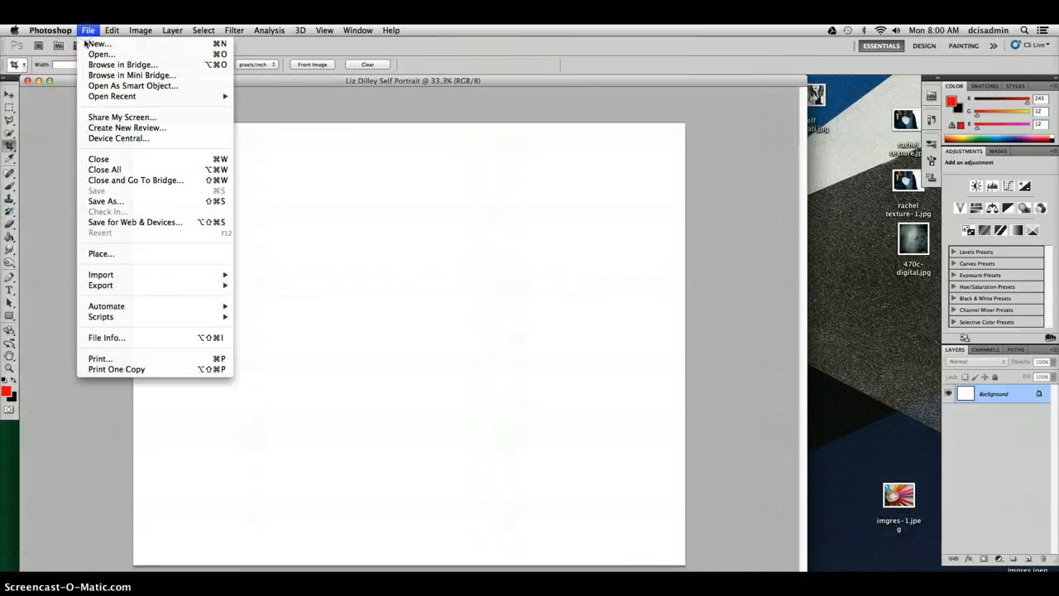
{"action": "left_click", "coordinate": [112, 252]}
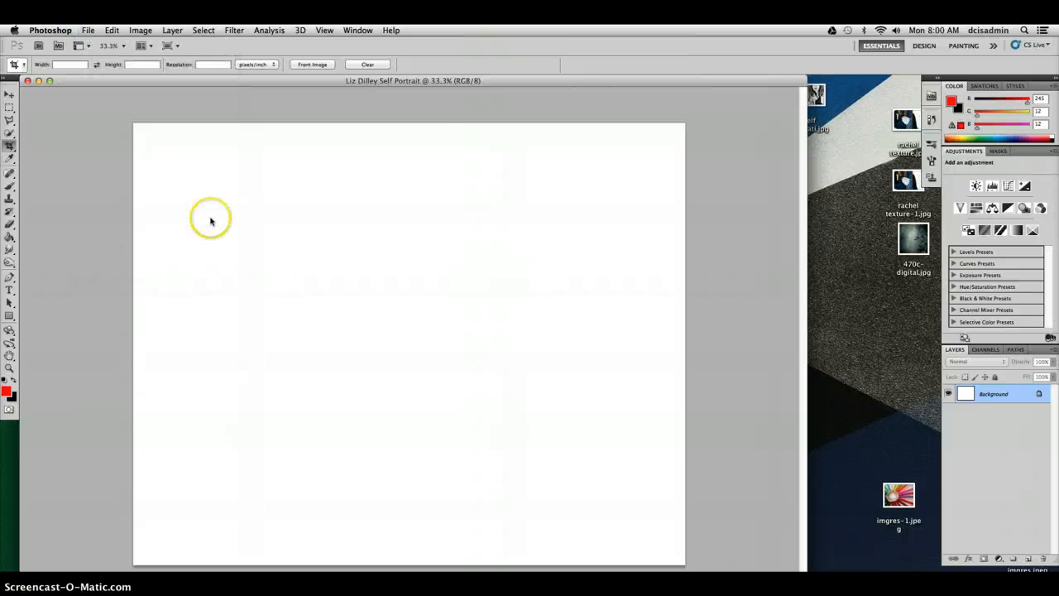
{"action": "scroll", "coordinate": [608, 207], "scroll_direction": "down", "scroll_amount": 2}
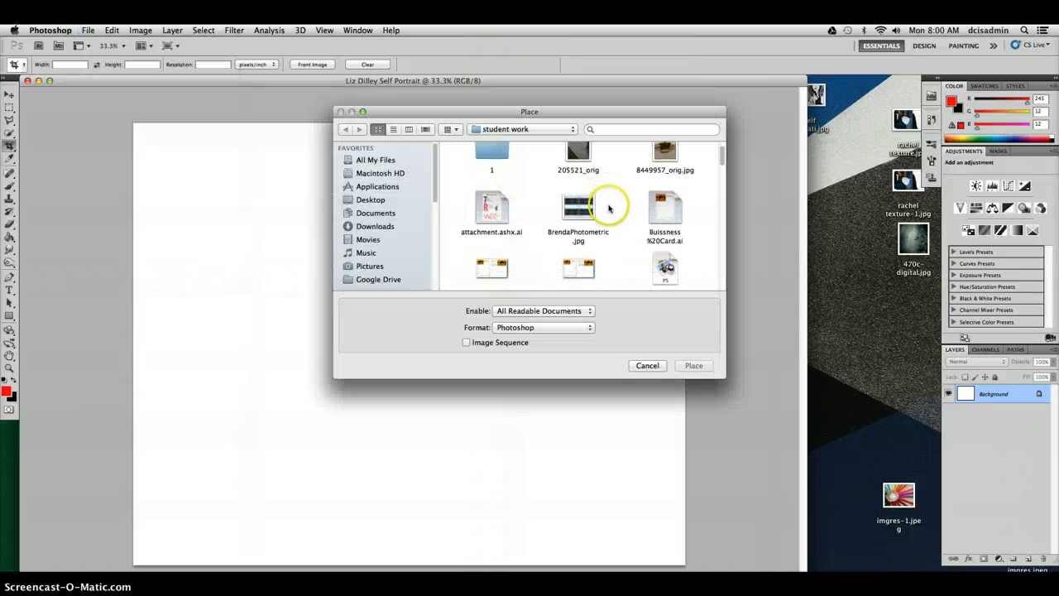
{"action": "left_click", "coordinate": [369, 266]}
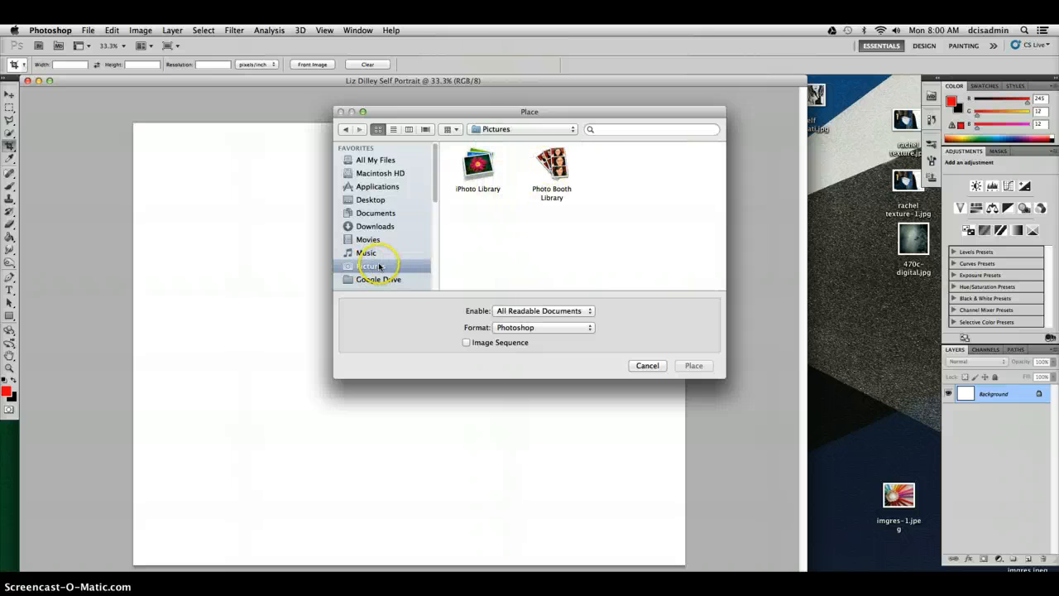
{"action": "double_click", "coordinate": [552, 169]}
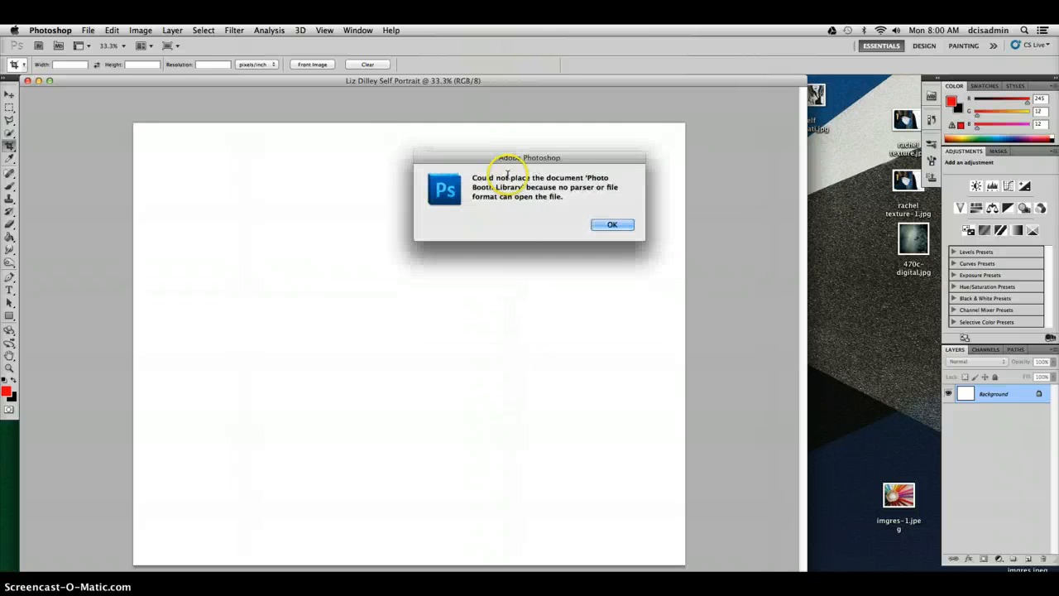
{"action": "left_click", "coordinate": [611, 224]}
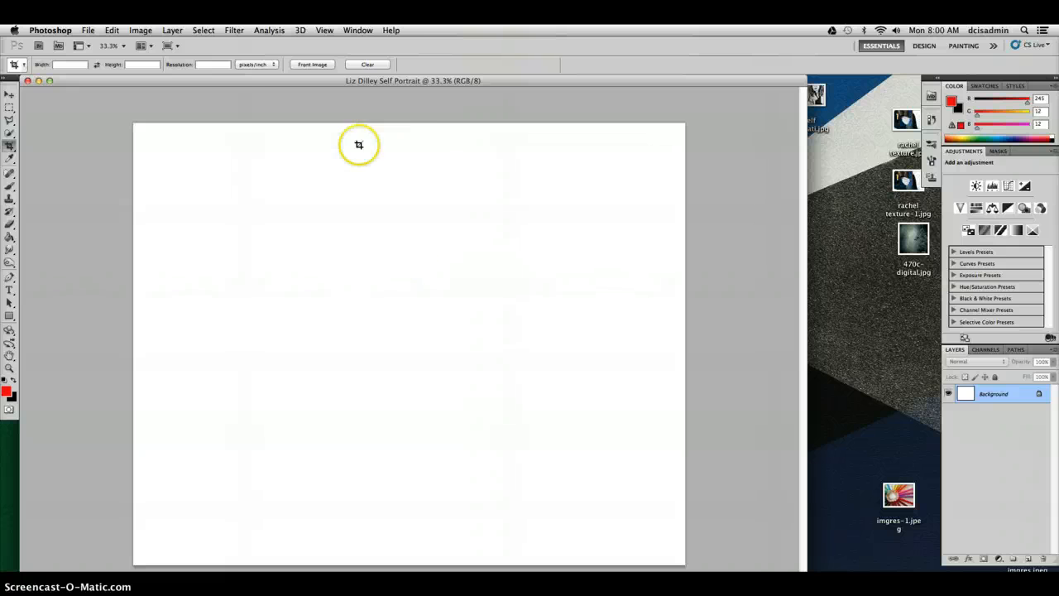
Switch to Photo Booth and try to copy the photo with the red tumbler to the desktop, stopping at the duplicate file.
{"action": "left_click", "coordinate": [995, 587]}
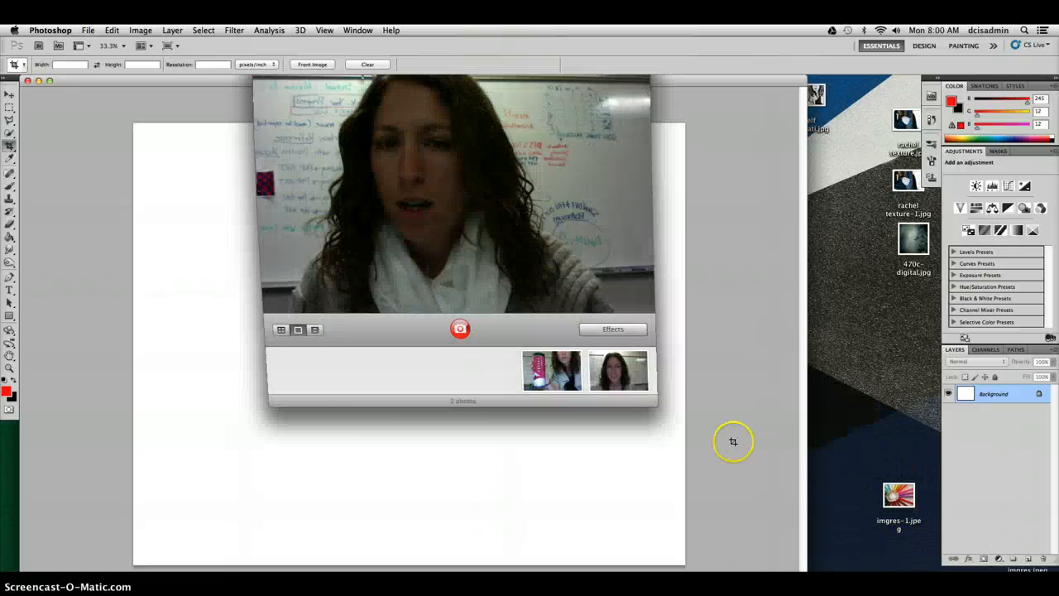
{"action": "left_click_drag", "start_coordinate": [542, 370], "coordinate": [873, 396]}
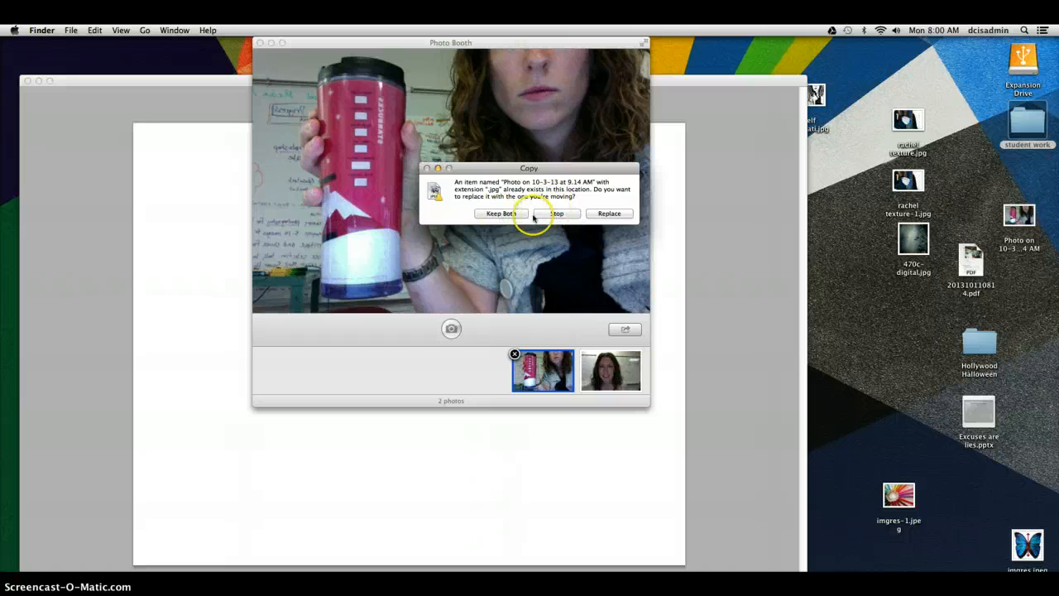
{"action": "left_click", "coordinate": [560, 213]}
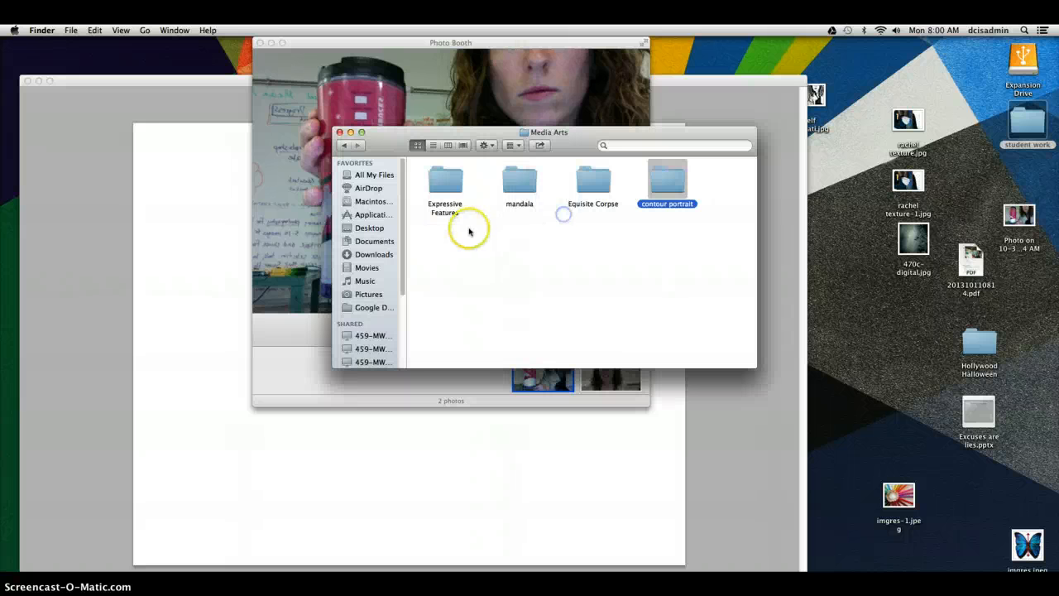
{"action": "left_click", "coordinate": [339, 133]}
{"action": "left_click", "coordinate": [258, 43]}
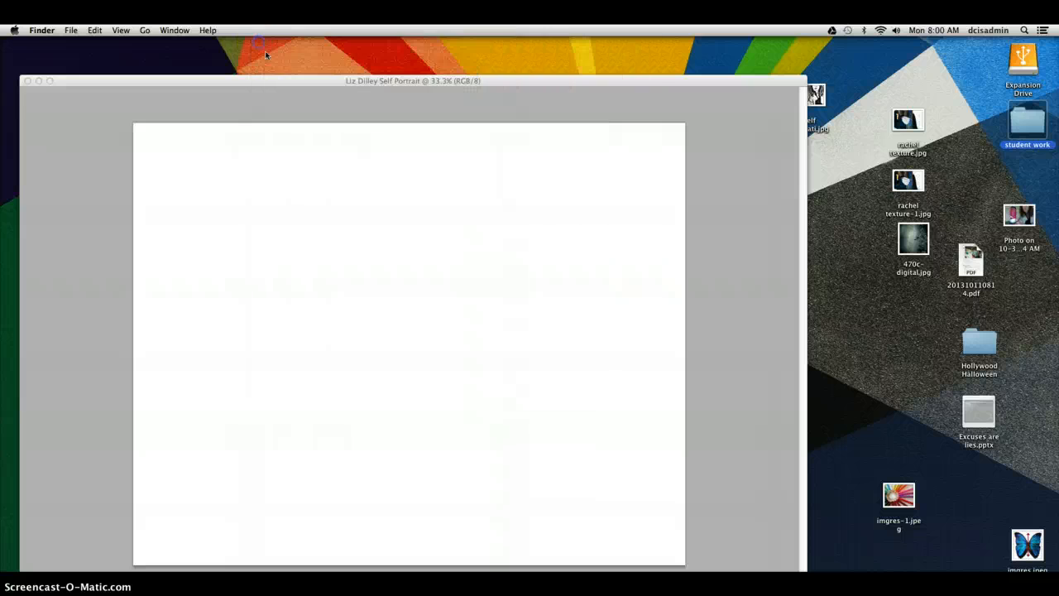
Return to Photoshop and place the Desktop image "Photo on 10-3-13 at 9.14 AM" into the blank document.
{"action": "left_click", "coordinate": [274, 83]}
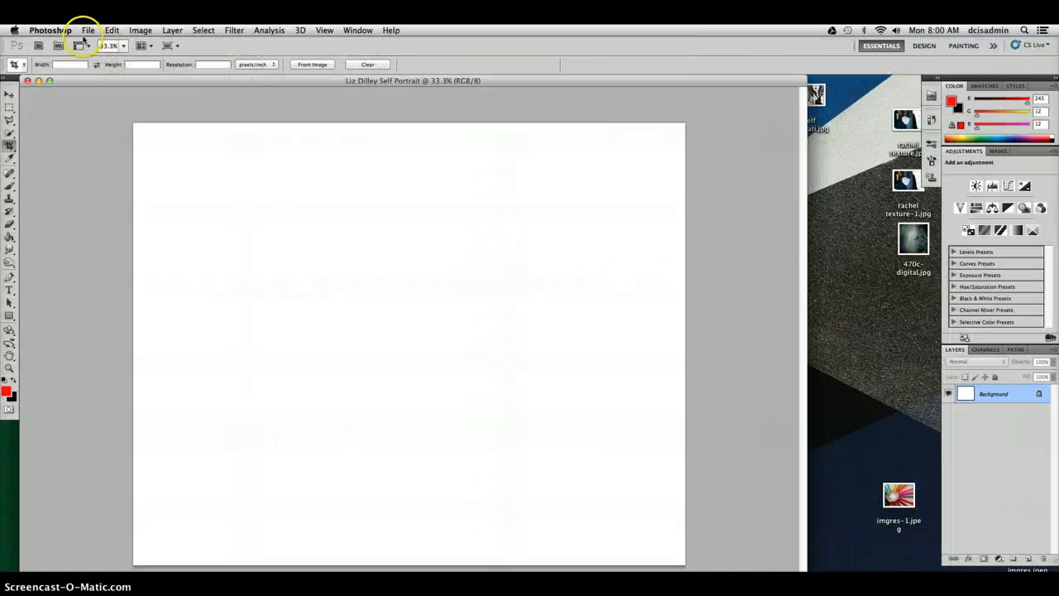
{"action": "left_click", "coordinate": [86, 31]}
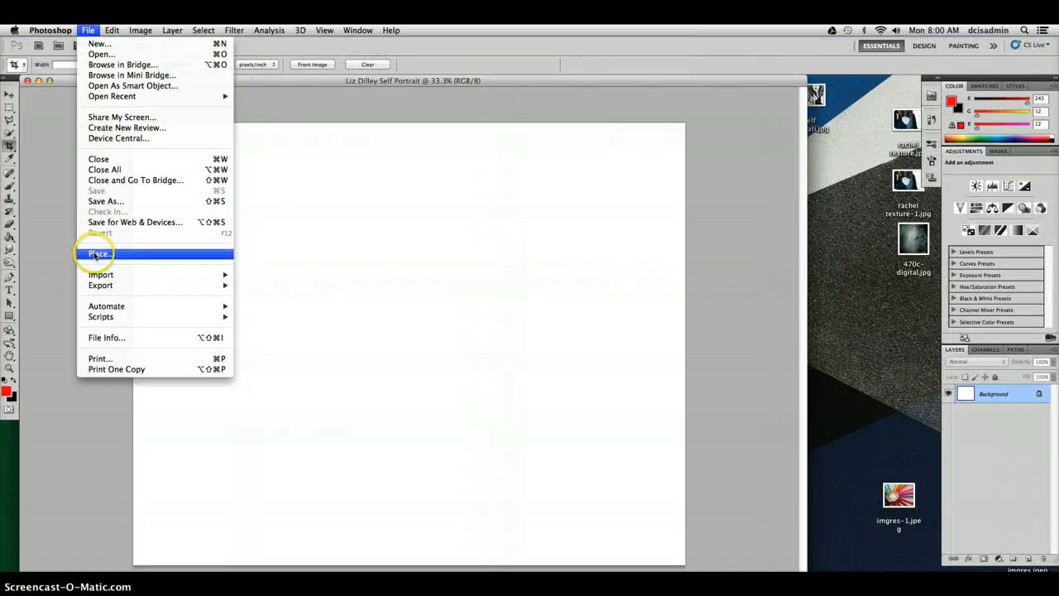
{"action": "left_click", "coordinate": [96, 252]}
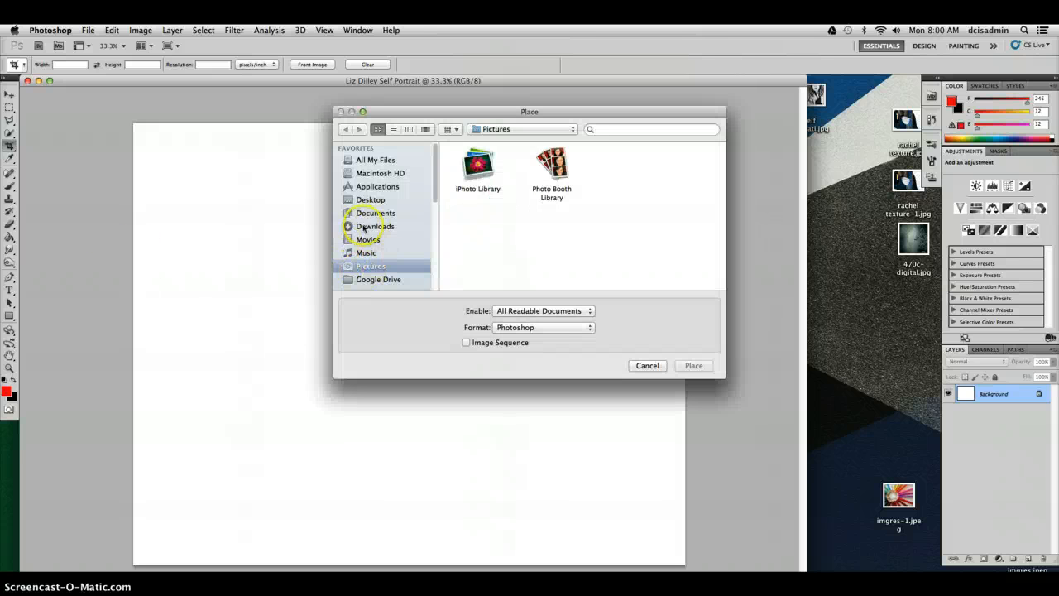
{"action": "left_click", "coordinate": [370, 201]}
{"action": "scroll", "coordinate": [562, 201], "scroll_direction": "down", "scroll_amount": 2}
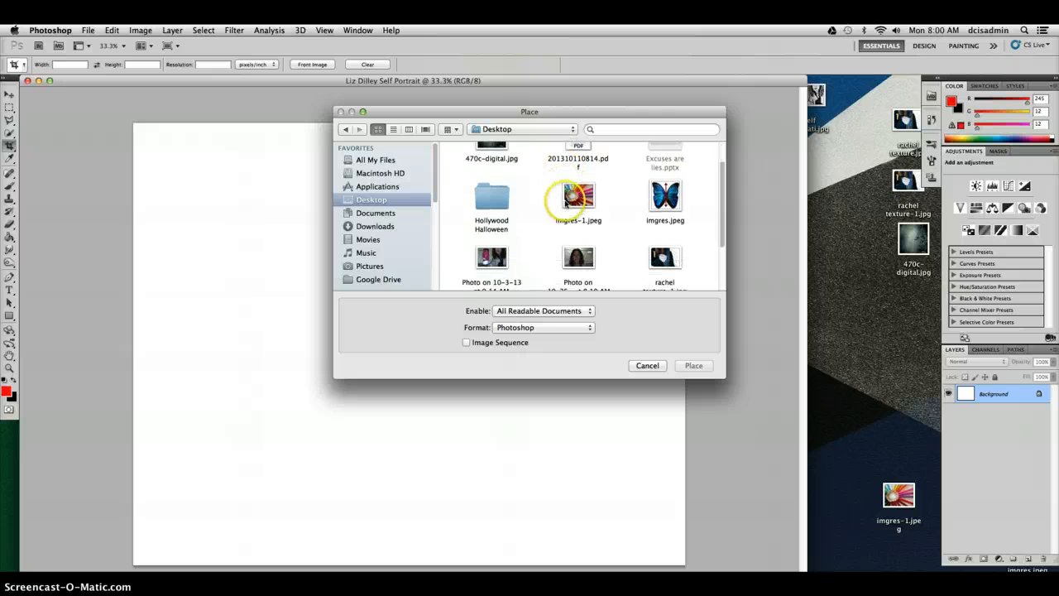
{"action": "left_click", "coordinate": [494, 258]}
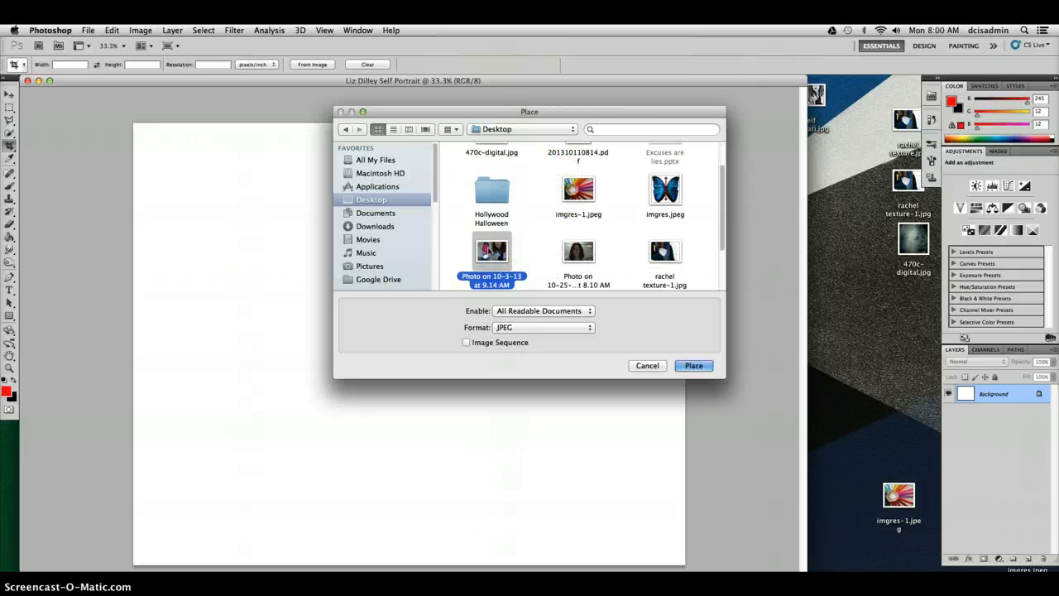
{"action": "left_click", "coordinate": [692, 366]}
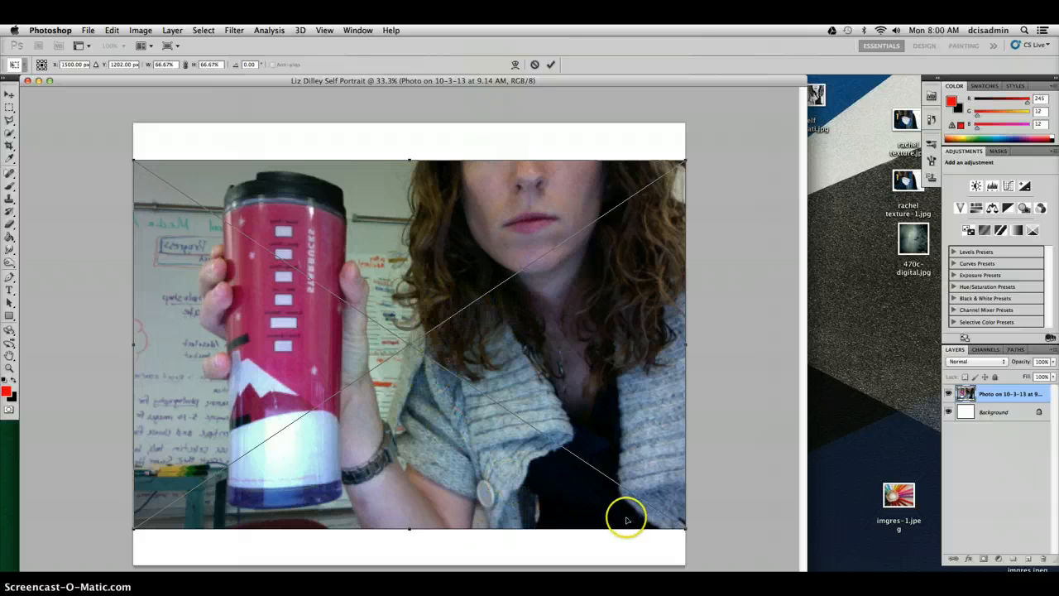
Align the placed photo with the canvas's bottom edge and scale it up proportionally to about 80% so it covers the full height.
{"action": "left_click_drag", "start_coordinate": [524, 495], "coordinate": [527, 524]}
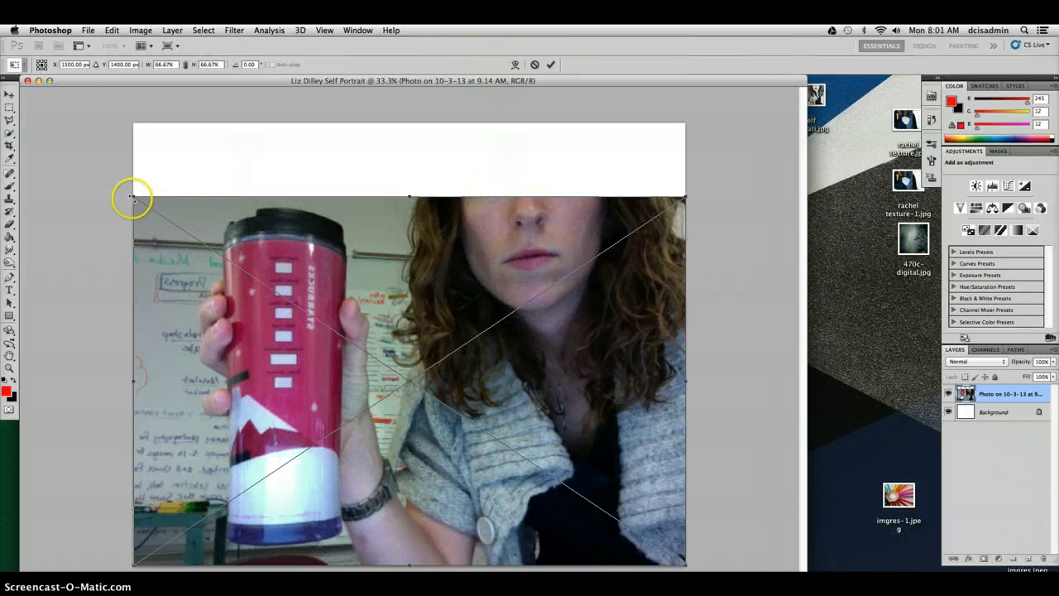
{"action": "left_click_drag", "start_coordinate": [130, 195], "coordinate": [78, 133]}
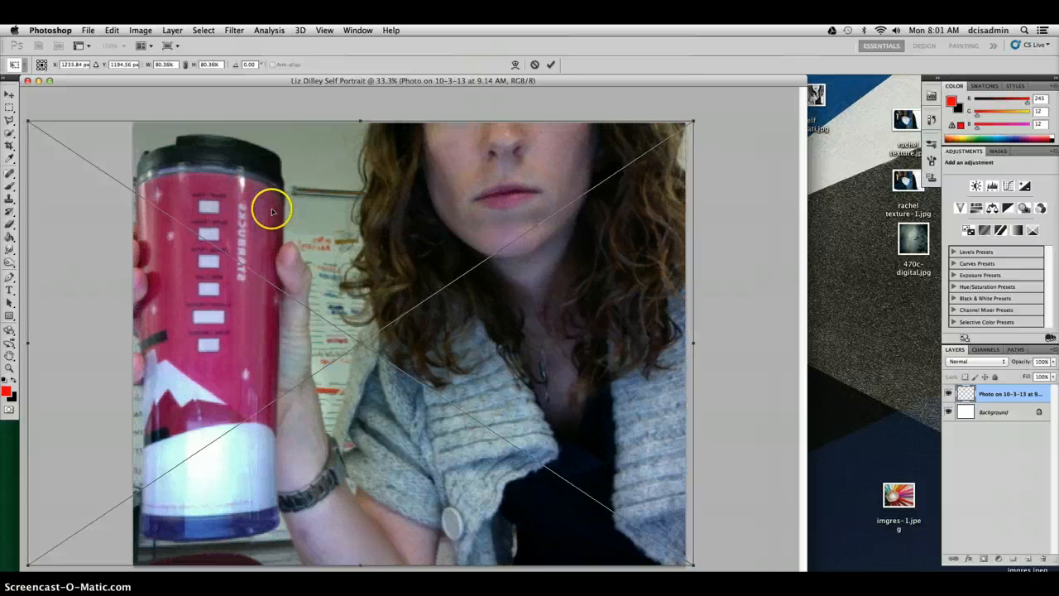
Nudge the placed photo right to about X 1411 px so the tumbler and hand sit inside the canvas, and commit the placement.
{"action": "key", "text": "Right"}
{"action": "key", "text": "Right"}
{"action": "key", "text": "Right"}
{"action": "key", "text": "Right"}
{"action": "key", "text": "Right"}
{"action": "key", "text": "Right"}
{"action": "key", "text": "Right"}
{"action": "key", "text": "Right"}
{"action": "key", "text": "Right"}
{"action": "key", "text": "Right"}
{"action": "key", "text": "Right"}
{"action": "key", "text": "Right"}
{"action": "key", "text": "Right"}
{"action": "key", "text": "Right"}
{"action": "key", "text": "Right"}
{"action": "key", "text": "Right"}
{"action": "key", "text": "Right"}
{"action": "key", "text": "Right"}
{"action": "key", "text": "Right"}
{"action": "key", "text": "Right"}
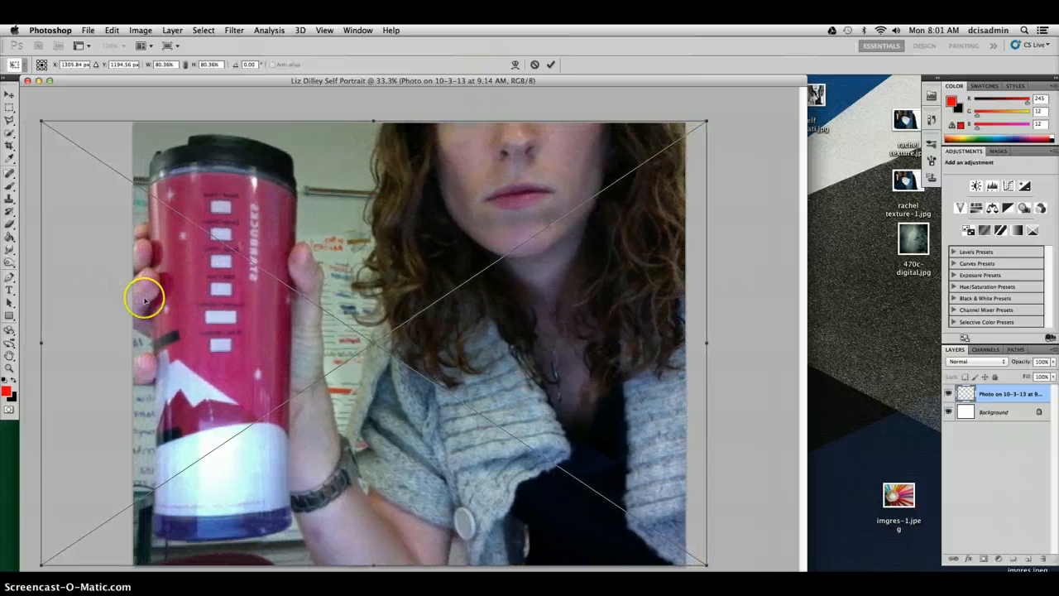
{"action": "key", "text": "Right"}
{"action": "key", "text": "Right"}
{"action": "key", "text": "Right"}
{"action": "key", "text": "Right"}
{"action": "key", "text": "Right"}
{"action": "key", "text": "Right"}
{"action": "key", "text": "Right"}
{"action": "key", "text": "Right"}
{"action": "key", "text": "Right"}
{"action": "key", "text": "Right"}
{"action": "key", "text": "Right"}
{"action": "key", "text": "Right"}
{"action": "key", "text": "Right"}
{"action": "key", "text": "Right"}
{"action": "key", "text": "Right"}
{"action": "key", "text": "Right"}
{"action": "key", "text": "Right"}
{"action": "key", "text": "Right"}
{"action": "key", "text": "Right"}
{"action": "key", "text": "Right"}
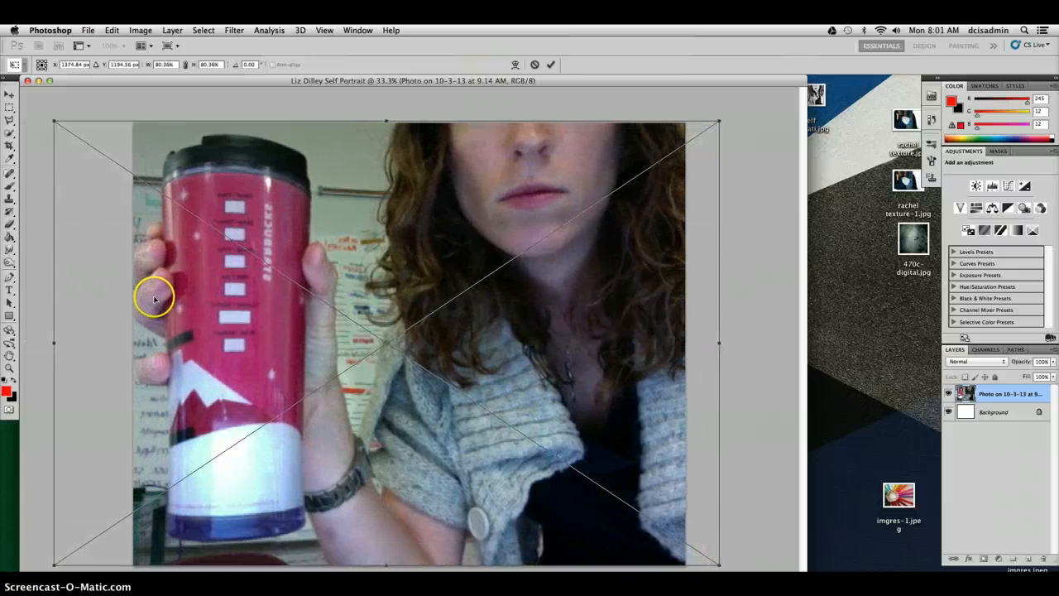
{"action": "key", "text": "Right"}
{"action": "key", "text": "Right"}
{"action": "key", "text": "Right"}
{"action": "key", "text": "Right"}
{"action": "key", "text": "Right"}
{"action": "key", "text": "Right"}
{"action": "key", "text": "Right"}
{"action": "key", "text": "Right"}
{"action": "key", "text": "Right"}
{"action": "key", "text": "Right"}
{"action": "key", "text": "Right"}
{"action": "key", "text": "Right"}
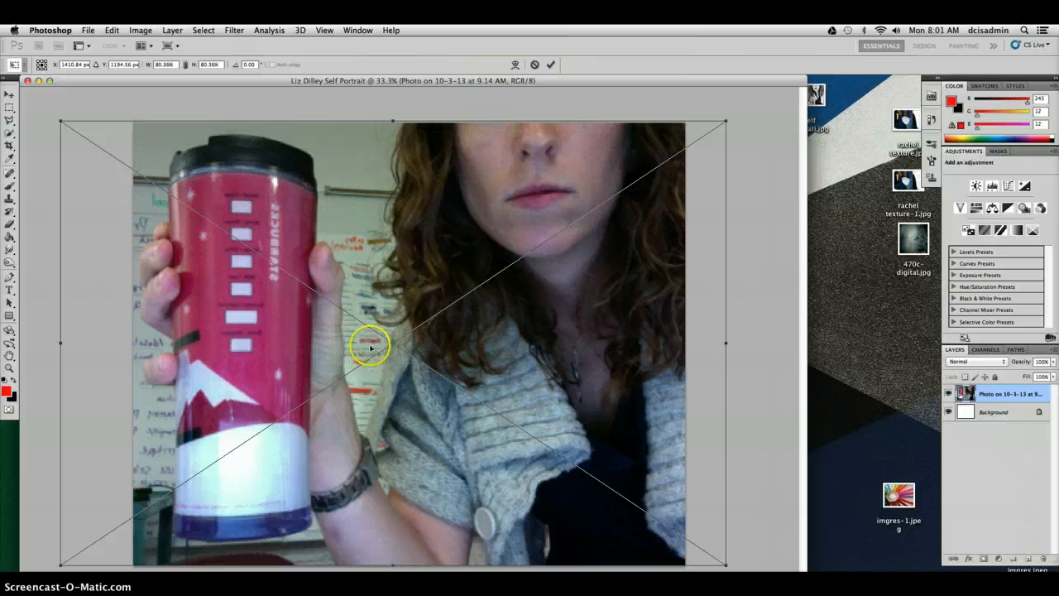
{"action": "double_click", "coordinate": [415, 333]}
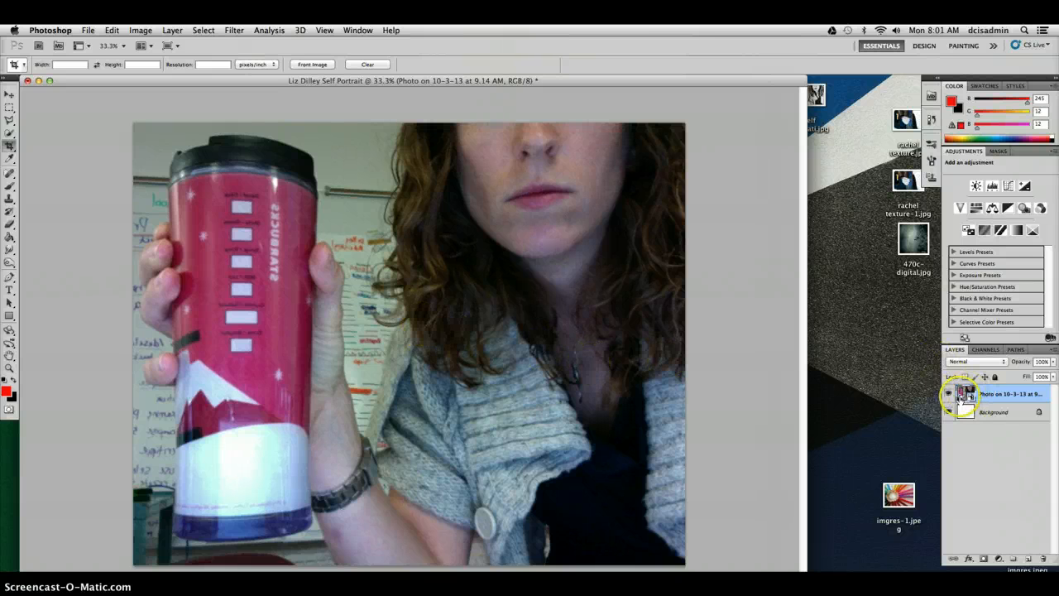
Hide the photo layer and show it again to check the white background beneath.
{"action": "left_click", "coordinate": [949, 394]}
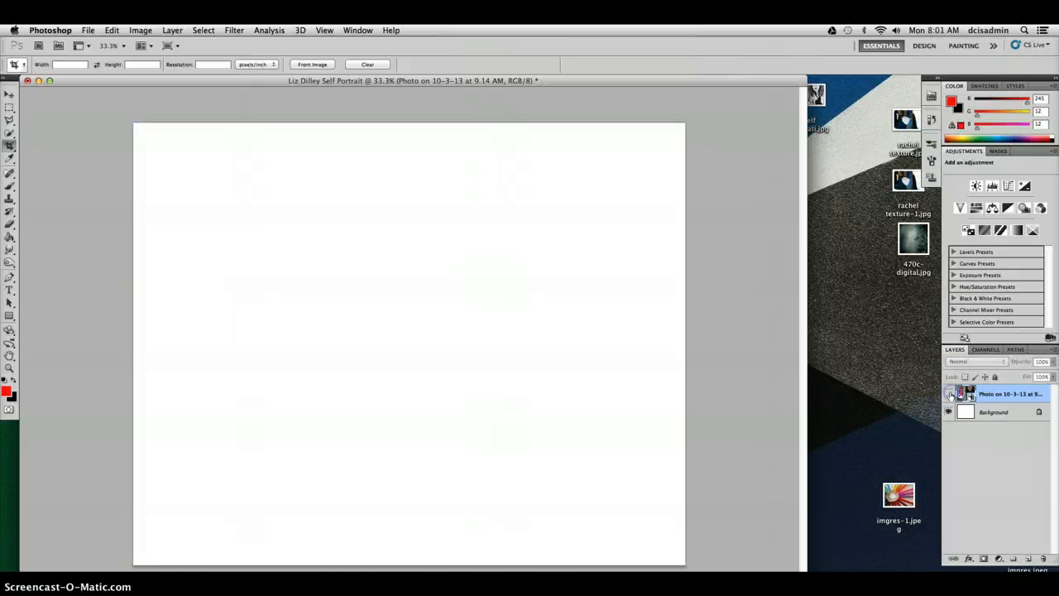
{"action": "left_click", "coordinate": [949, 394]}
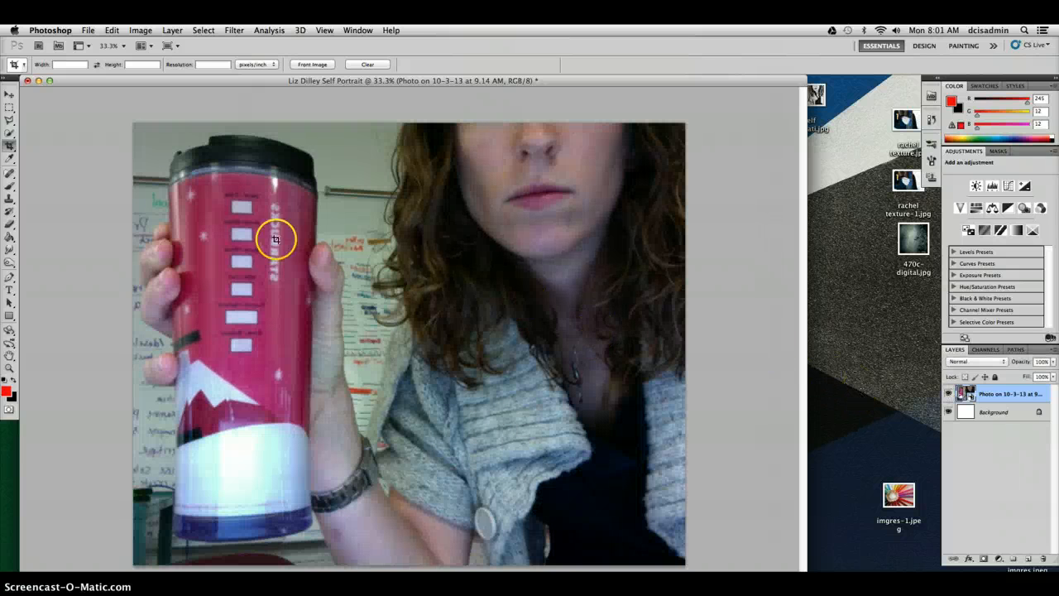
Choose the Brush tool and set the foreground colour to blue 0270d7.
{"action": "left_click", "coordinate": [10, 186]}
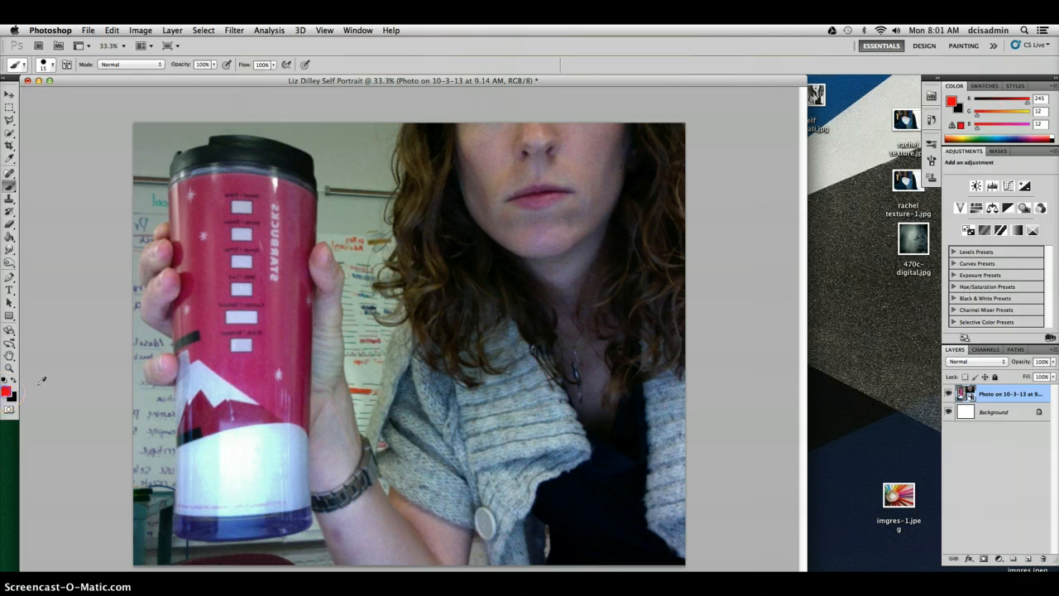
{"action": "left_click", "coordinate": [7, 390]}
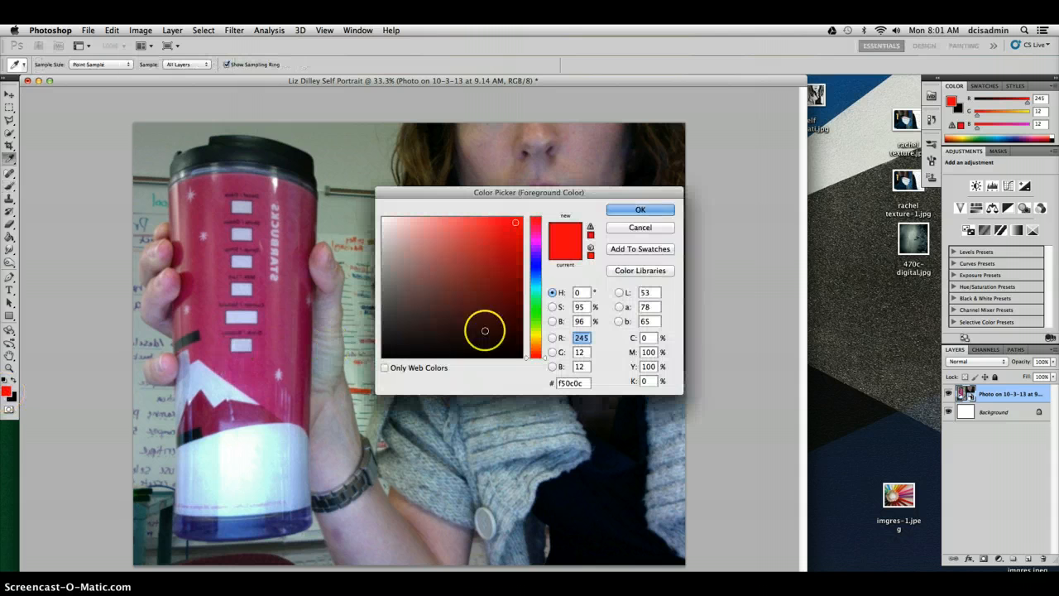
{"action": "left_click", "coordinate": [533, 284]}
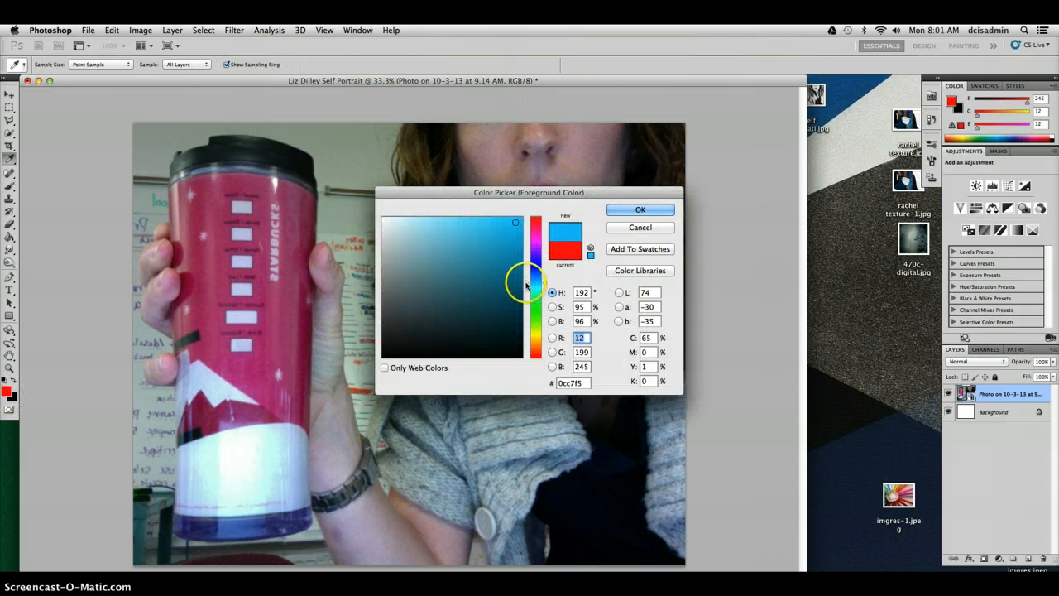
{"action": "left_click_drag", "start_coordinate": [527, 284], "coordinate": [527, 279]}
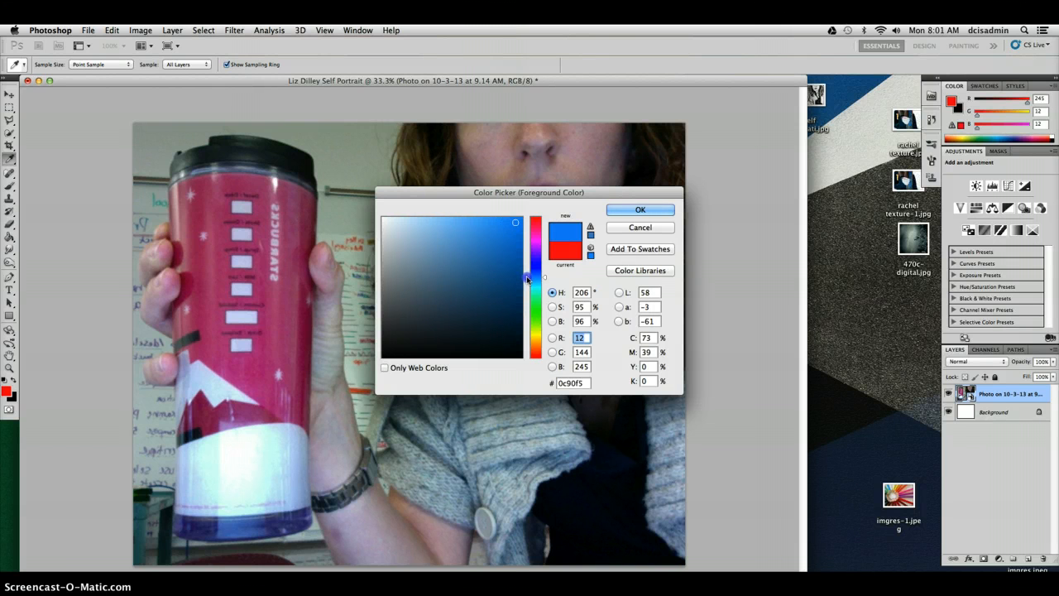
{"action": "left_click", "coordinate": [520, 239]}
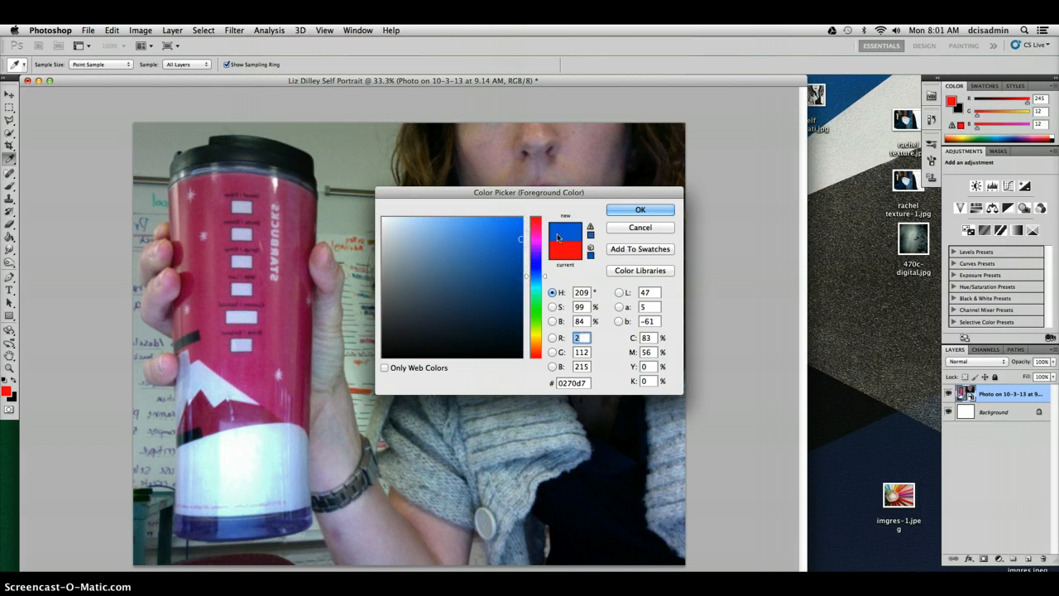
{"action": "left_click", "coordinate": [627, 211]}
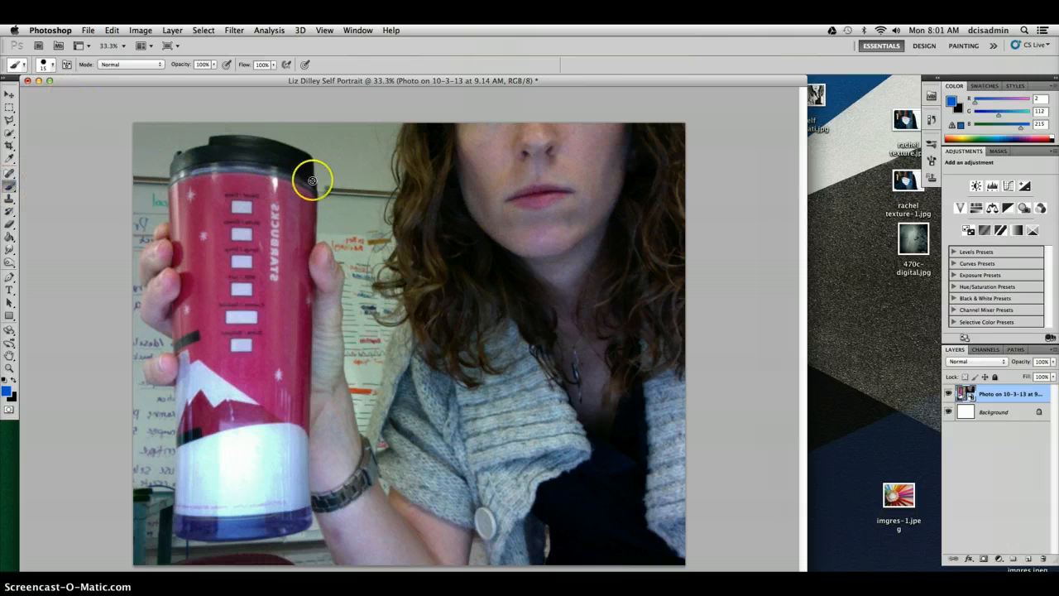
Add a new layer above the photo layer and fully lock the photo layer.
{"action": "left_click", "coordinate": [1027, 560]}
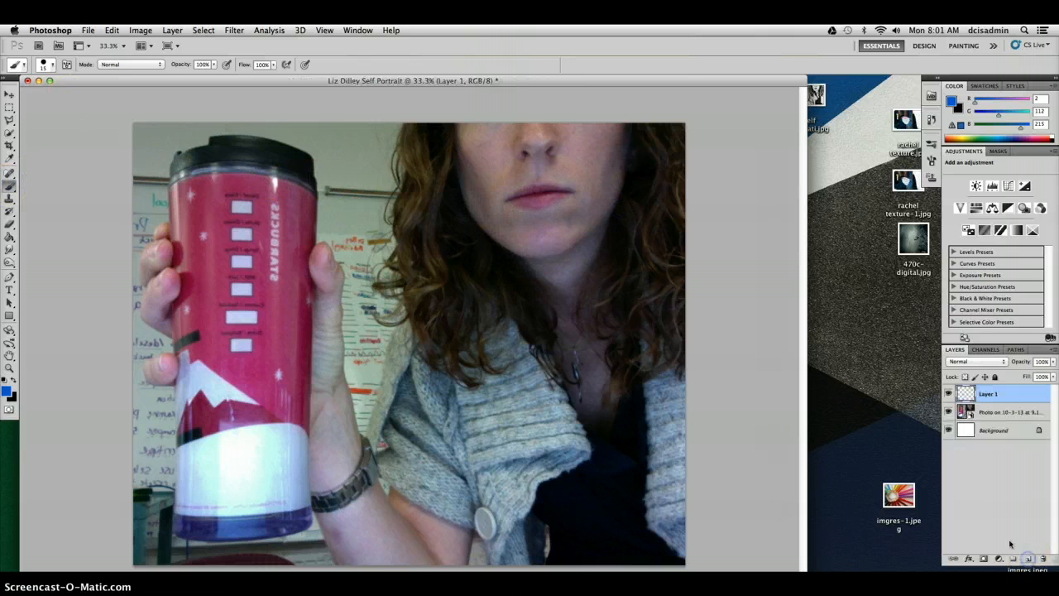
{"action": "left_click", "coordinate": [969, 413]}
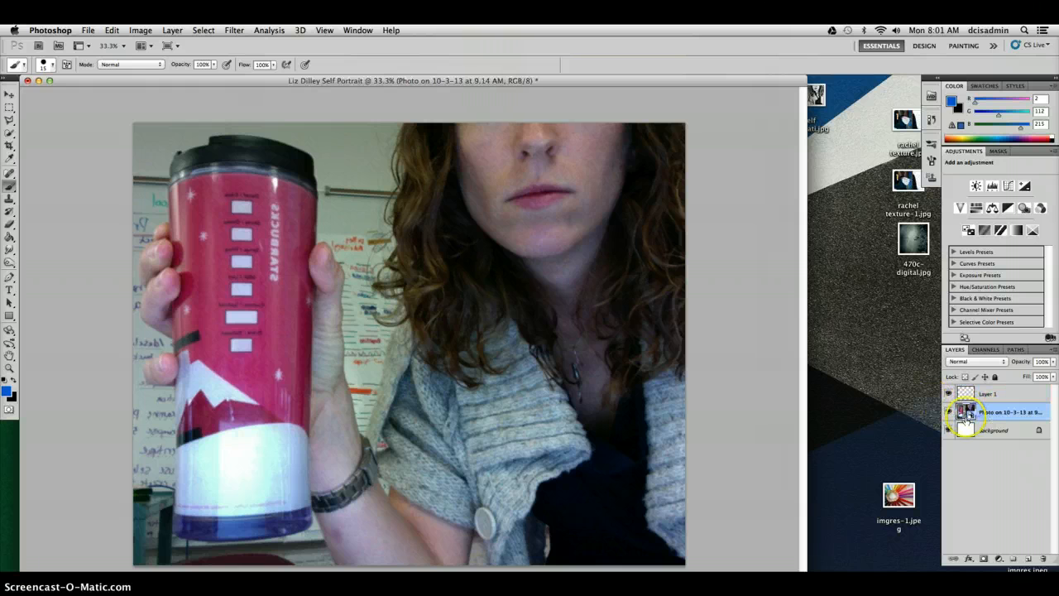
{"action": "left_click", "coordinate": [994, 378]}
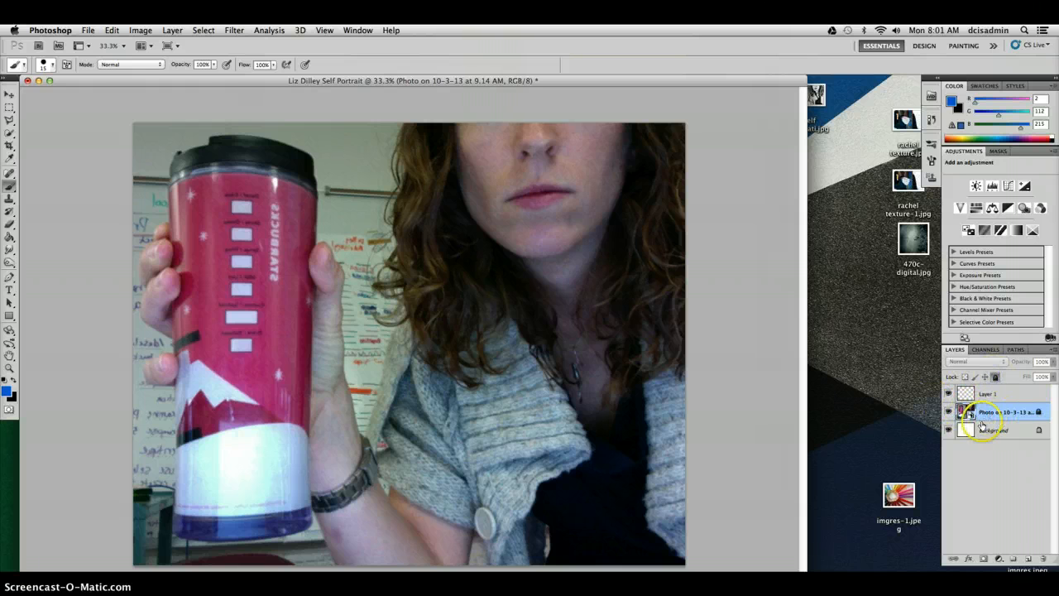
Rename the new empty layer as Contour Line.
{"action": "left_click", "coordinate": [984, 395]}
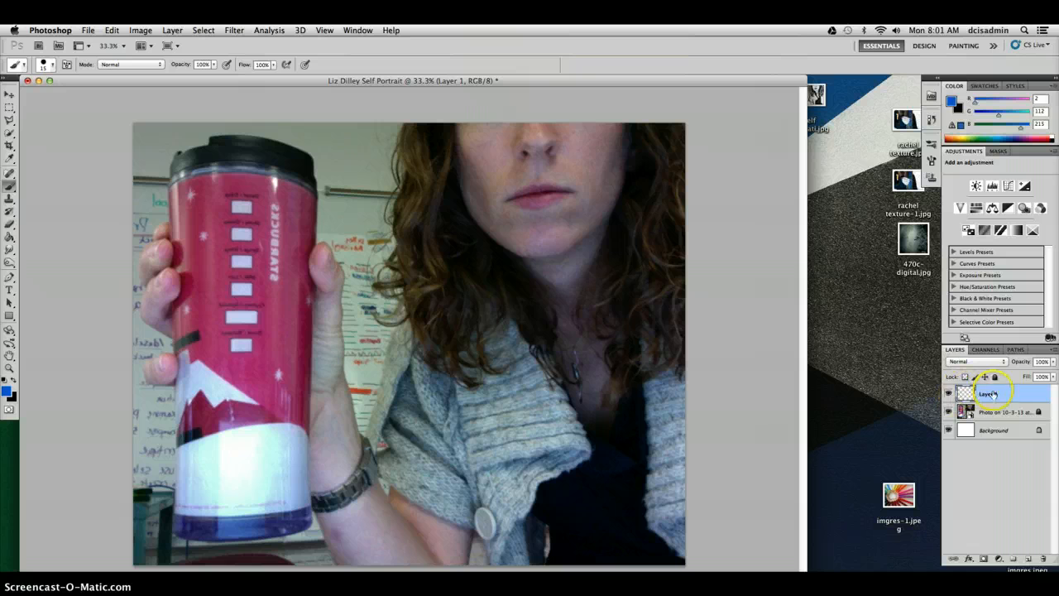
{"action": "double_click", "coordinate": [991, 393]}
{"action": "type", "text": "Cu"}
{"action": "key", "text": "Return"}
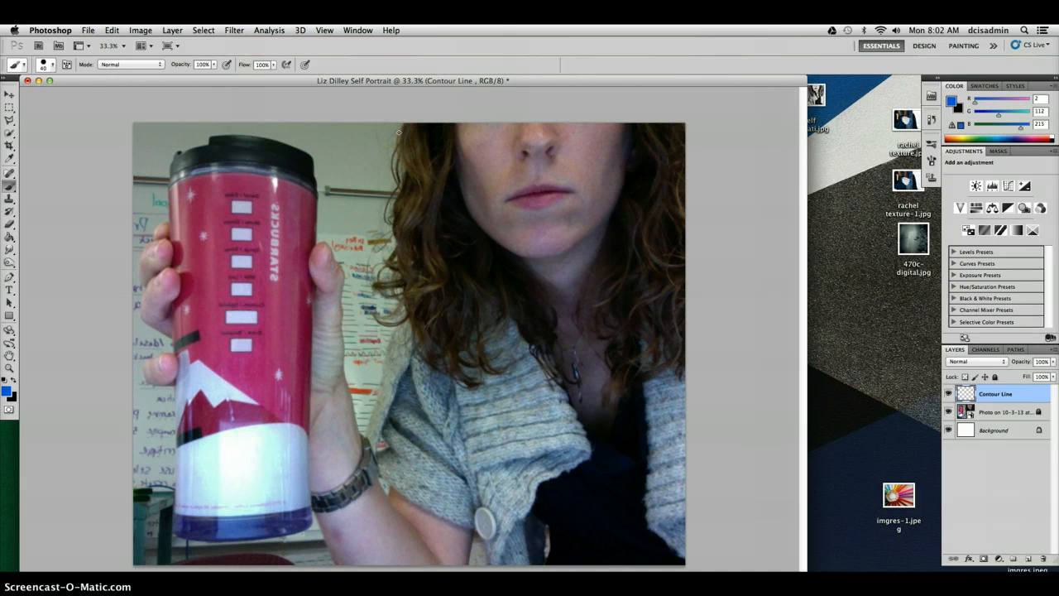
Reduce the brush to 10 px and trace the jawline and the nose on the Contour Line layer.
{"action": "key", "text": "bracketleft"}
{"action": "key", "text": "bracketleft"}
{"action": "mouse_move", "coordinate": [453, 155]}
{"action": "left_mouse_down"}
{"action": "mouse_move", "coordinate": [469, 211]}
{"action": "mouse_move", "coordinate": [494, 236]}
{"action": "left_mouse_up"}
{"action": "left_click_drag", "start_coordinate": [515, 246], "coordinate": [549, 253]}
{"action": "mouse_move", "coordinate": [602, 217]}
{"action": "left_mouse_down"}
{"action": "mouse_move", "coordinate": [631, 115]}
{"action": "mouse_move", "coordinate": [547, 120]}
{"action": "left_mouse_up"}
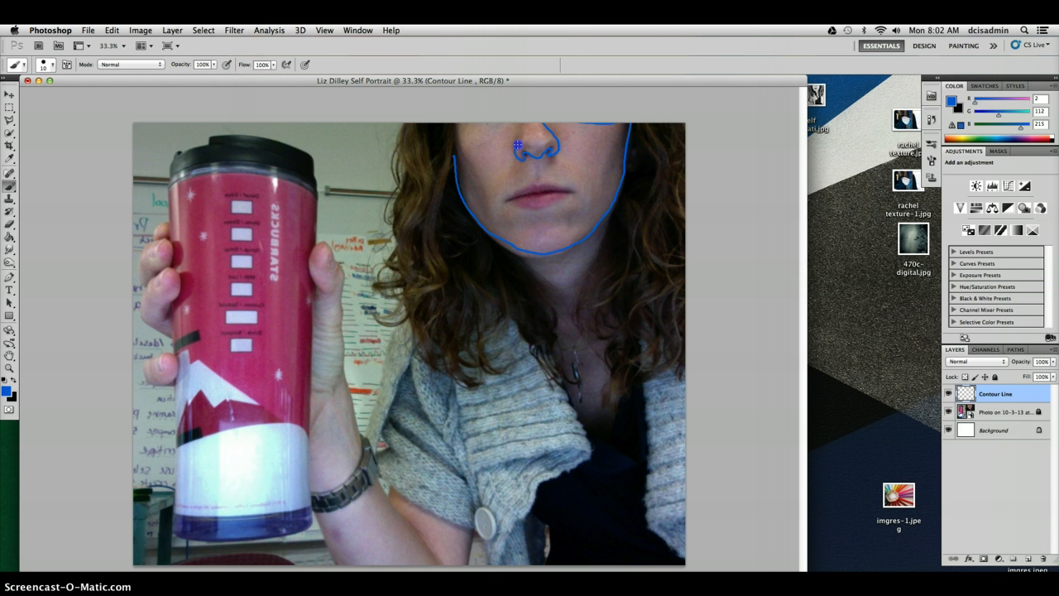
Trace the hair locks beside the face on the tumbler side with varying brush sizes, continuing down the cardigan's collar edge.
{"action": "mouse_move", "coordinate": [517, 146]}
{"action": "left_mouse_down"}
{"action": "mouse_move", "coordinate": [518, 116]}
{"action": "mouse_move", "coordinate": [497, 126]}
{"action": "mouse_move", "coordinate": [453, 118]}
{"action": "mouse_move", "coordinate": [435, 192]}
{"action": "mouse_move", "coordinate": [439, 275]}
{"action": "mouse_move", "coordinate": [403, 282]}
{"action": "left_mouse_up"}
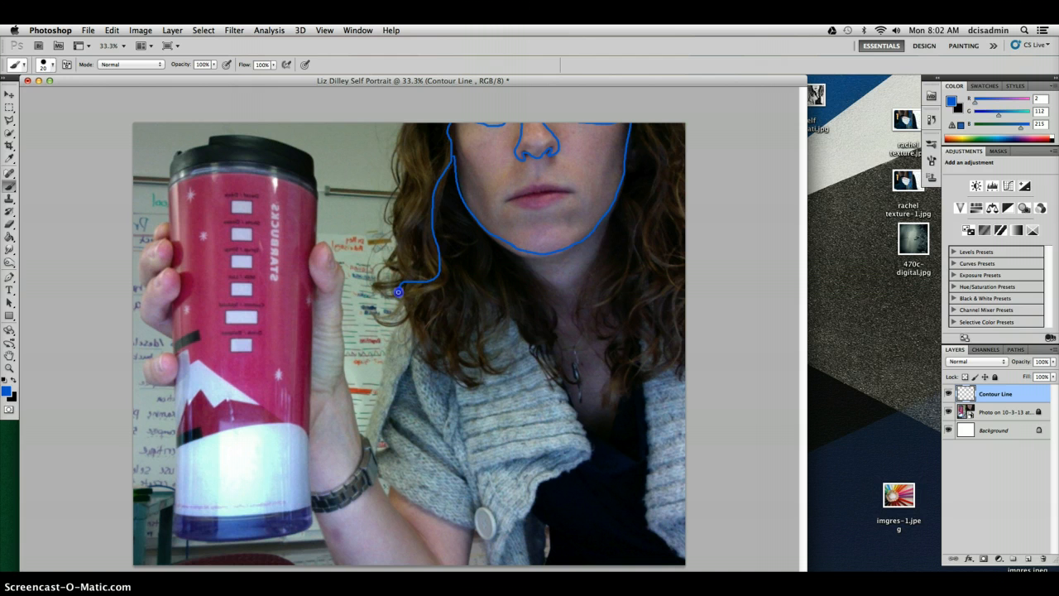
{"action": "mouse_move", "coordinate": [407, 299]}
{"action": "left_mouse_down"}
{"action": "mouse_move", "coordinate": [432, 294]}
{"action": "mouse_move", "coordinate": [447, 273]}
{"action": "mouse_move", "coordinate": [441, 220]}
{"action": "mouse_move", "coordinate": [451, 156]}
{"action": "mouse_move", "coordinate": [436, 121]}
{"action": "mouse_move", "coordinate": [431, 198]}
{"action": "mouse_move", "coordinate": [410, 246]}
{"action": "mouse_move", "coordinate": [421, 279]}
{"action": "left_mouse_up"}
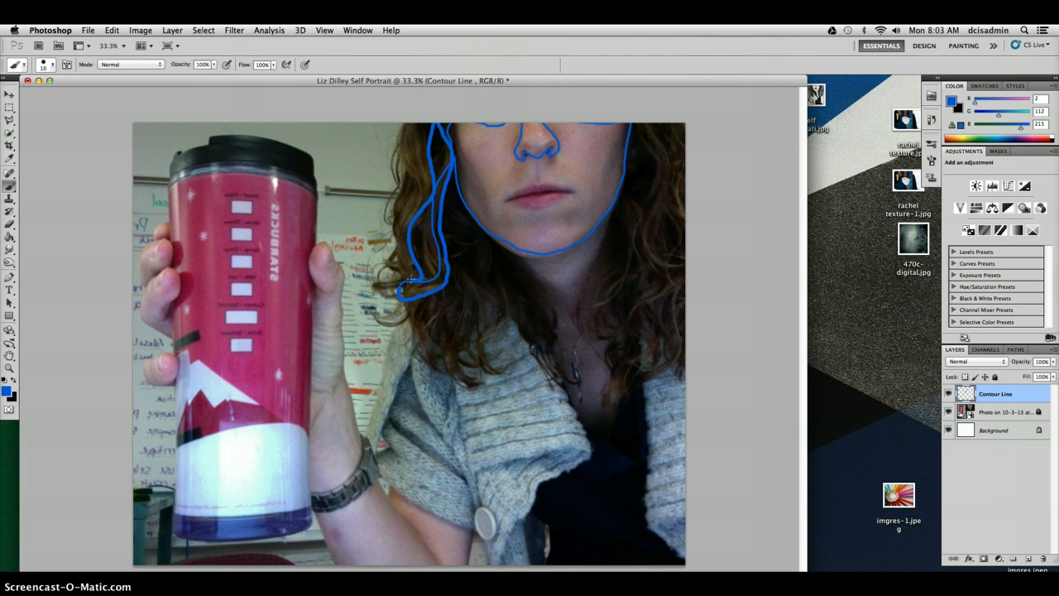
{"action": "left_click_drag", "start_coordinate": [400, 259], "coordinate": [397, 232]}
{"action": "mouse_move", "coordinate": [402, 149]}
{"action": "left_mouse_down"}
{"action": "mouse_move", "coordinate": [390, 133]}
{"action": "mouse_move", "coordinate": [389, 196]}
{"action": "mouse_move", "coordinate": [374, 222]}
{"action": "mouse_move", "coordinate": [402, 272]}
{"action": "mouse_move", "coordinate": [378, 285]}
{"action": "mouse_move", "coordinate": [402, 282]}
{"action": "mouse_move", "coordinate": [379, 287]}
{"action": "mouse_move", "coordinate": [408, 305]}
{"action": "mouse_move", "coordinate": [371, 309]}
{"action": "mouse_move", "coordinate": [389, 334]}
{"action": "mouse_move", "coordinate": [412, 313]}
{"action": "left_mouse_up"}
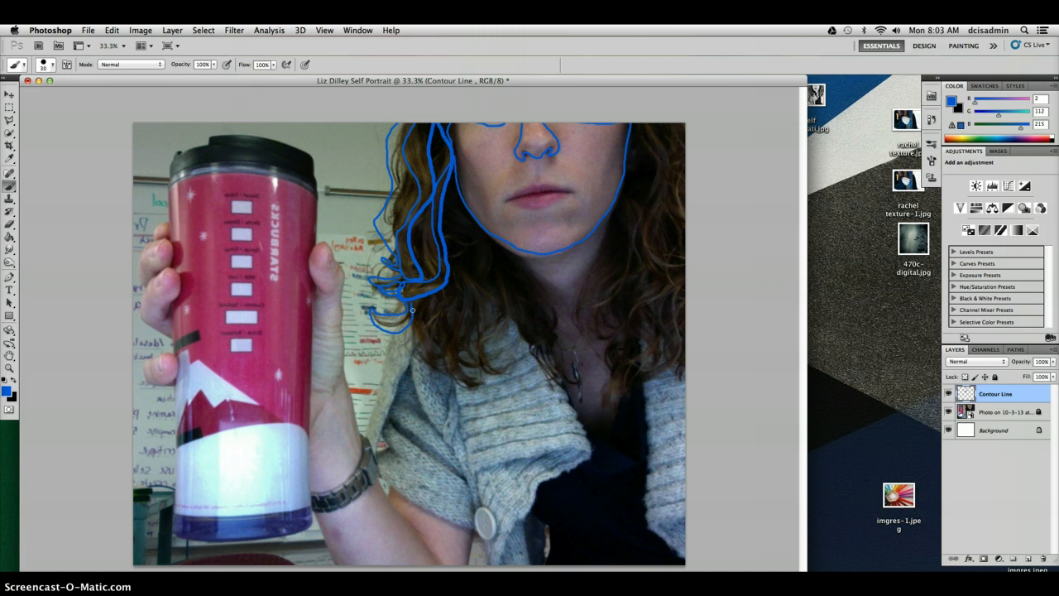
{"action": "mouse_move", "coordinate": [413, 311]}
{"action": "left_mouse_down"}
{"action": "mouse_move", "coordinate": [420, 346]}
{"action": "mouse_move", "coordinate": [473, 389]}
{"action": "mouse_move", "coordinate": [454, 346]}
{"action": "mouse_move", "coordinate": [462, 309]}
{"action": "mouse_move", "coordinate": [453, 257]}
{"action": "mouse_move", "coordinate": [471, 304]}
{"action": "mouse_move", "coordinate": [466, 348]}
{"action": "mouse_move", "coordinate": [483, 359]}
{"action": "left_mouse_up"}
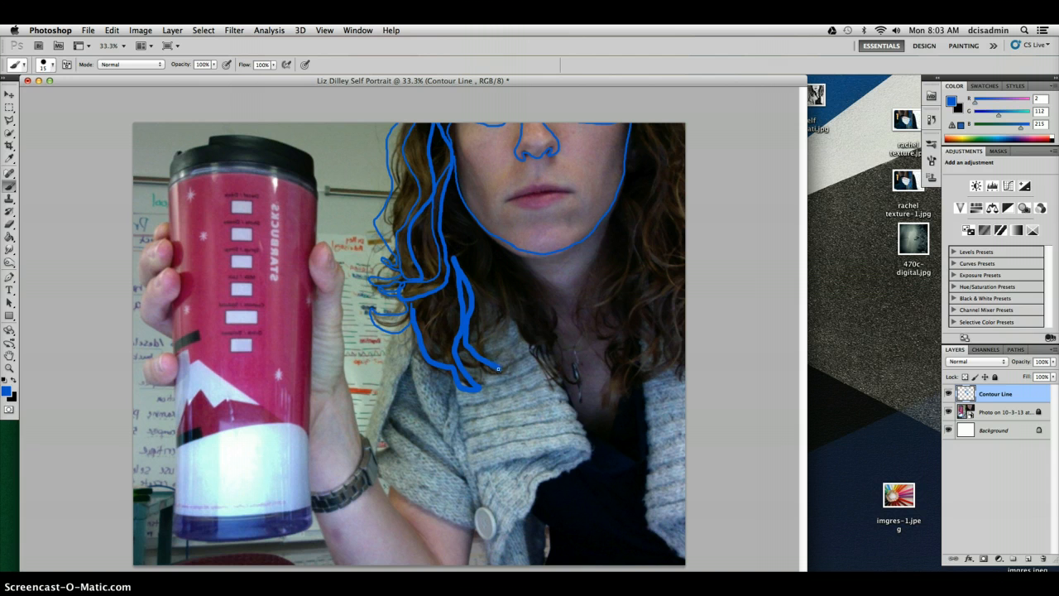
{"action": "mouse_move", "coordinate": [481, 348]}
{"action": "left_mouse_down"}
{"action": "mouse_move", "coordinate": [488, 258]}
{"action": "mouse_move", "coordinate": [467, 219]}
{"action": "mouse_move", "coordinate": [523, 271]}
{"action": "mouse_move", "coordinate": [521, 317]}
{"action": "mouse_move", "coordinate": [542, 336]}
{"action": "mouse_move", "coordinate": [548, 375]}
{"action": "mouse_move", "coordinate": [592, 451]}
{"action": "left_mouse_up"}
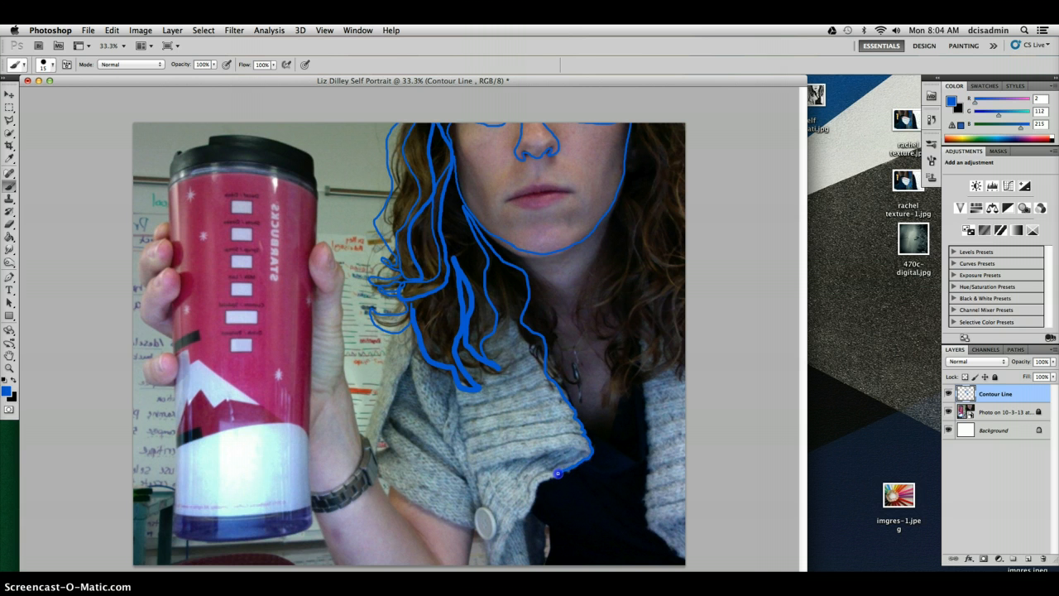
Outline the cardigan lapel nearest the tumbler, including its folded edge, ribbing lines and button, and continue along the shirt neckline.
{"action": "left_click_drag", "start_coordinate": [558, 473], "coordinate": [514, 509]}
{"action": "left_click_drag", "start_coordinate": [513, 522], "coordinate": [499, 565]}
{"action": "mouse_move", "coordinate": [491, 554]}
{"action": "left_mouse_down"}
{"action": "mouse_move", "coordinate": [528, 479]}
{"action": "mouse_move", "coordinate": [581, 453]}
{"action": "mouse_move", "coordinate": [488, 458]}
{"action": "mouse_move", "coordinate": [469, 473]}
{"action": "mouse_move", "coordinate": [468, 452]}
{"action": "mouse_move", "coordinate": [494, 447]}
{"action": "mouse_move", "coordinate": [476, 447]}
{"action": "mouse_move", "coordinate": [471, 434]}
{"action": "mouse_move", "coordinate": [488, 431]}
{"action": "left_mouse_up"}
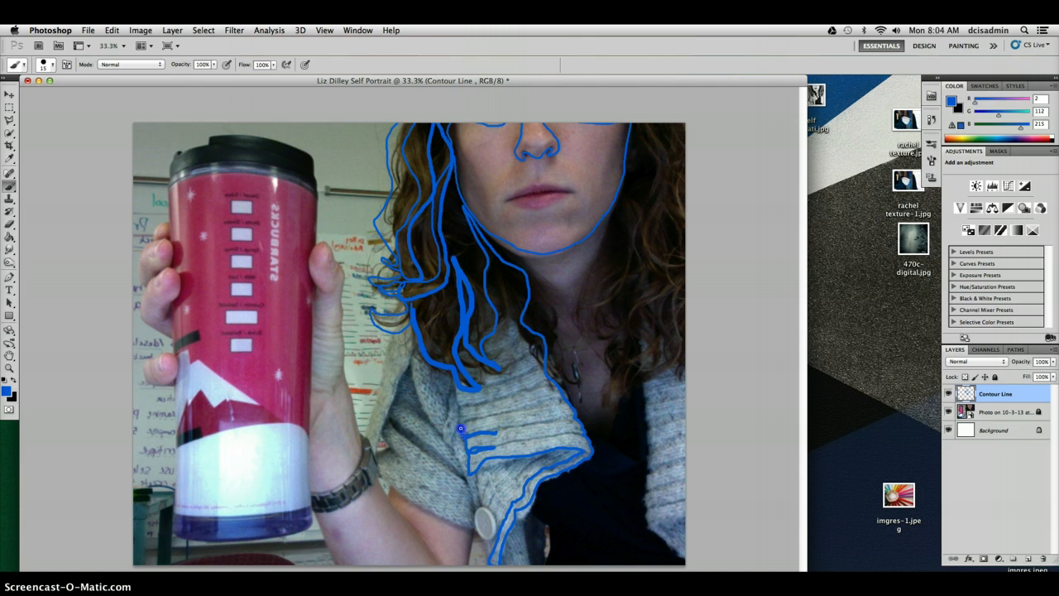
{"action": "mouse_move", "coordinate": [460, 421]}
{"action": "left_mouse_down"}
{"action": "mouse_move", "coordinate": [494, 413]}
{"action": "mouse_move", "coordinate": [490, 403]}
{"action": "left_mouse_up"}
{"action": "mouse_move", "coordinate": [452, 387]}
{"action": "left_mouse_down"}
{"action": "mouse_move", "coordinate": [441, 434]}
{"action": "mouse_move", "coordinate": [469, 481]}
{"action": "mouse_move", "coordinate": [474, 526]}
{"action": "mouse_move", "coordinate": [486, 511]}
{"action": "left_mouse_up"}
{"action": "mouse_move", "coordinate": [489, 541]}
{"action": "left_mouse_down"}
{"action": "mouse_move", "coordinate": [528, 566]}
{"action": "mouse_move", "coordinate": [523, 520]}
{"action": "mouse_move", "coordinate": [540, 480]}
{"action": "mouse_move", "coordinate": [604, 441]}
{"action": "mouse_move", "coordinate": [642, 380]}
{"action": "mouse_move", "coordinate": [648, 442]}
{"action": "left_mouse_up"}
Trace the opposite cardigan lapel down to the canvas corner, add its short ribbing lines and draw its shoulder edge.
{"action": "mouse_move", "coordinate": [648, 460]}
{"action": "left_mouse_down"}
{"action": "mouse_move", "coordinate": [647, 518]}
{"action": "mouse_move", "coordinate": [685, 570]}
{"action": "left_mouse_up"}
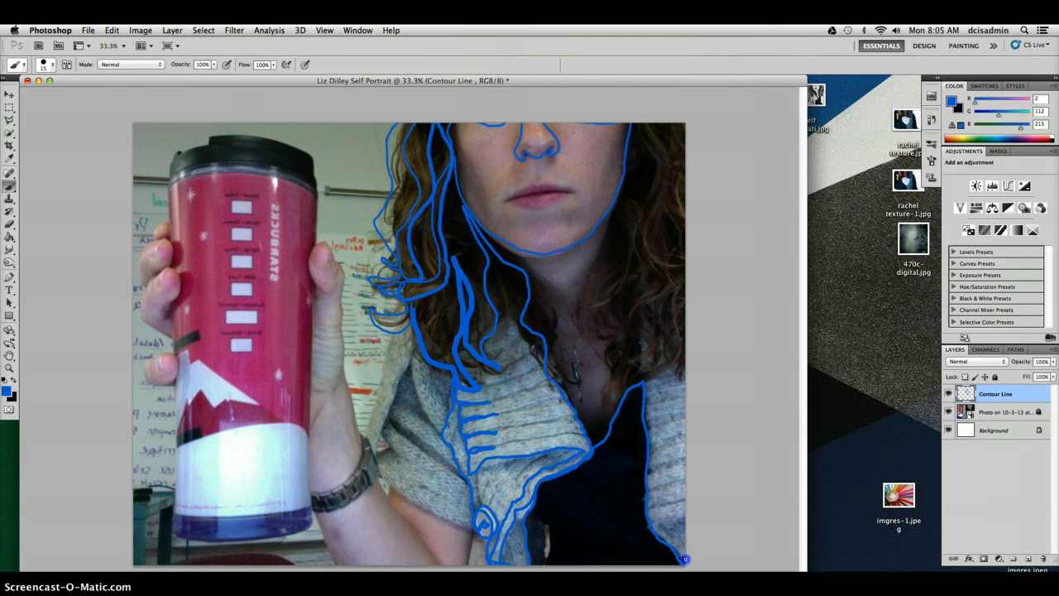
{"action": "left_click_drag", "start_coordinate": [685, 510], "coordinate": [661, 519]}
{"action": "left_click_drag", "start_coordinate": [680, 498], "coordinate": [660, 501]}
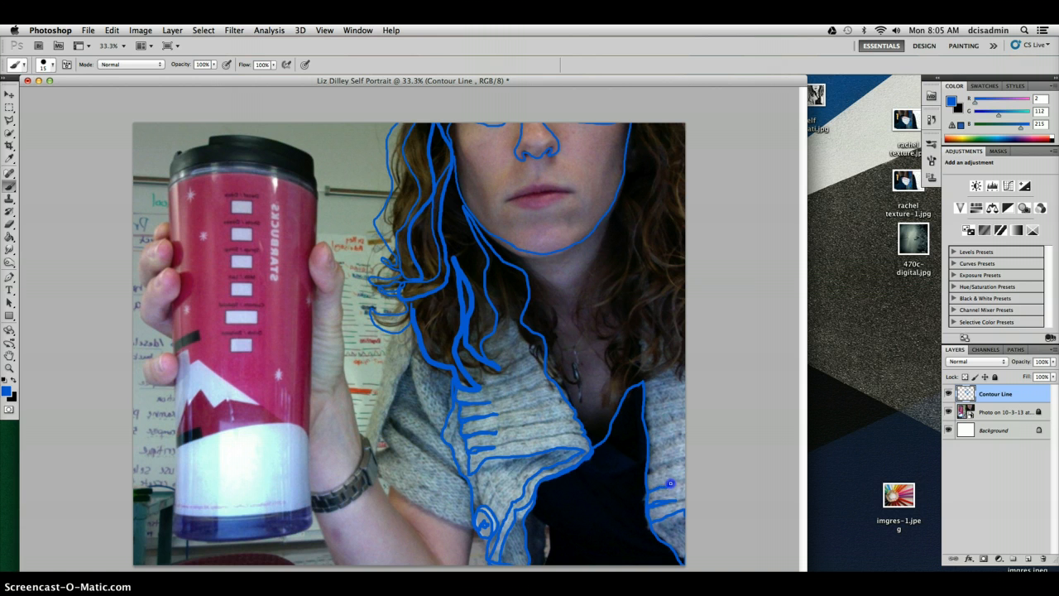
{"action": "mouse_move", "coordinate": [670, 483]}
{"action": "left_mouse_down"}
{"action": "mouse_move", "coordinate": [651, 489]}
{"action": "mouse_move", "coordinate": [654, 468]}
{"action": "left_mouse_up"}
{"action": "mouse_move", "coordinate": [651, 425]}
{"action": "left_mouse_down"}
{"action": "mouse_move", "coordinate": [676, 420]}
{"action": "mouse_move", "coordinate": [663, 403]}
{"action": "mouse_move", "coordinate": [674, 326]}
{"action": "left_mouse_up"}
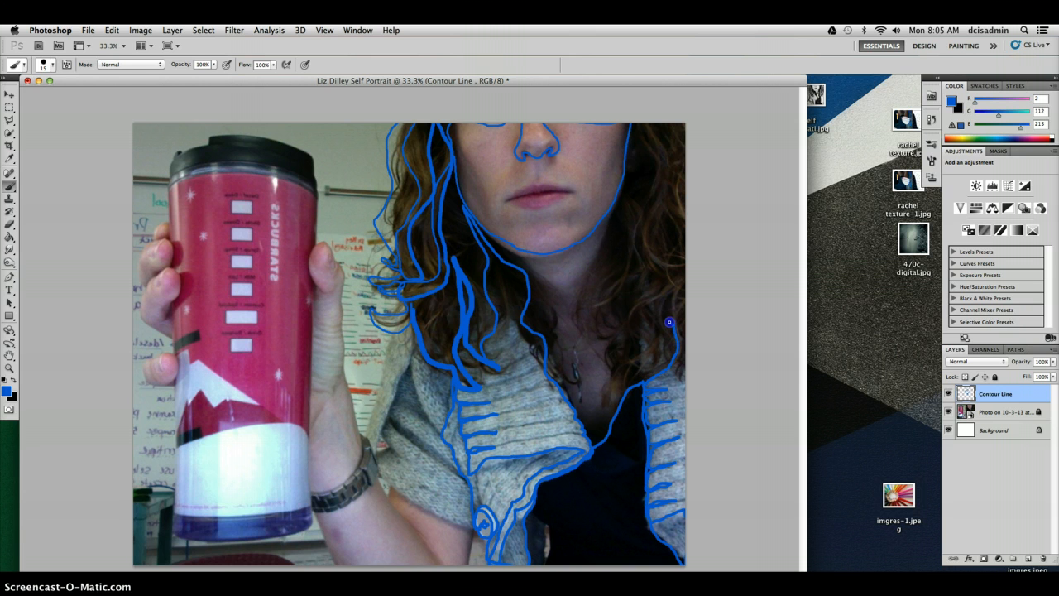
Enlarge the brush to 30 px and trace the thick hair locks on the side of the face away from the tumbler.
{"action": "key", "text": "bracketright"}
{"action": "key", "text": "bracketright"}
{"action": "mouse_move", "coordinate": [670, 321]}
{"action": "left_mouse_down"}
{"action": "mouse_move", "coordinate": [685, 275]}
{"action": "mouse_move", "coordinate": [641, 302]}
{"action": "mouse_move", "coordinate": [652, 335]}
{"action": "mouse_move", "coordinate": [603, 400]}
{"action": "mouse_move", "coordinate": [624, 316]}
{"action": "mouse_move", "coordinate": [660, 279]}
{"action": "mouse_move", "coordinate": [644, 242]}
{"action": "mouse_move", "coordinate": [664, 172]}
{"action": "mouse_move", "coordinate": [640, 115]}
{"action": "mouse_move", "coordinate": [670, 161]}
{"action": "mouse_move", "coordinate": [658, 242]}
{"action": "mouse_move", "coordinate": [668, 264]}
{"action": "mouse_move", "coordinate": [684, 266]}
{"action": "mouse_move", "coordinate": [685, 147]}
{"action": "mouse_move", "coordinate": [636, 118]}
{"action": "mouse_move", "coordinate": [654, 192]}
{"action": "mouse_move", "coordinate": [642, 215]}
{"action": "mouse_move", "coordinate": [650, 266]}
{"action": "mouse_move", "coordinate": [641, 287]}
{"action": "mouse_move", "coordinate": [581, 307]}
{"action": "mouse_move", "coordinate": [626, 278]}
{"action": "mouse_move", "coordinate": [643, 176]}
{"action": "mouse_move", "coordinate": [630, 124]}
{"action": "left_mouse_up"}
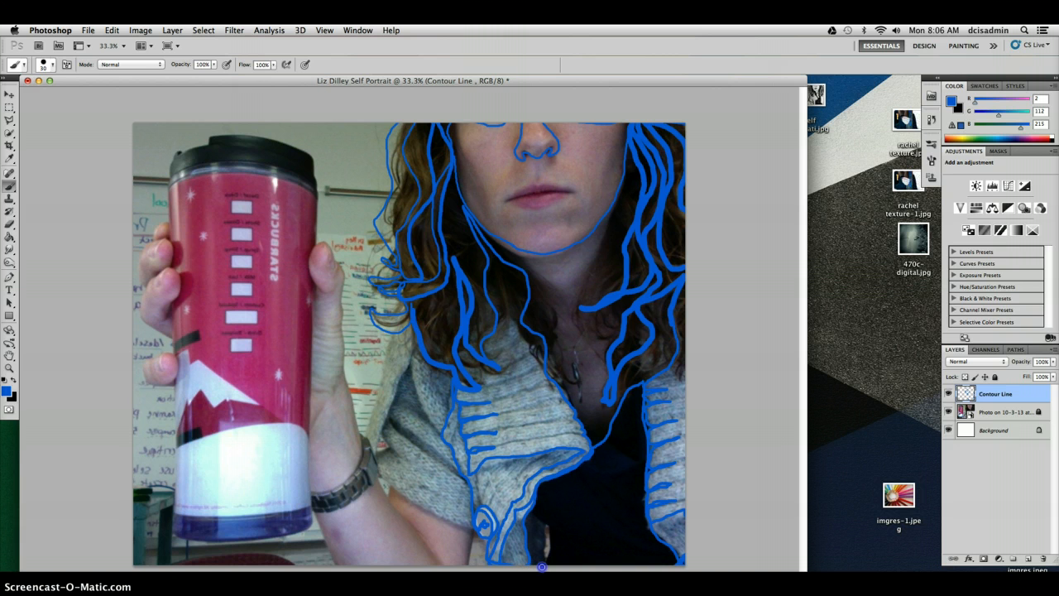
Reduce the brush to 15 px and trace the lower cardigan edge, the sleeve with its folds and the wristwatch.
{"action": "key", "text": "bracketleft"}
{"action": "mouse_move", "coordinate": [542, 566]}
{"action": "left_mouse_down"}
{"action": "mouse_move", "coordinate": [550, 538]}
{"action": "mouse_move", "coordinate": [532, 506]}
{"action": "left_mouse_up"}
{"action": "left_click_drag", "start_coordinate": [475, 528], "coordinate": [378, 475]}
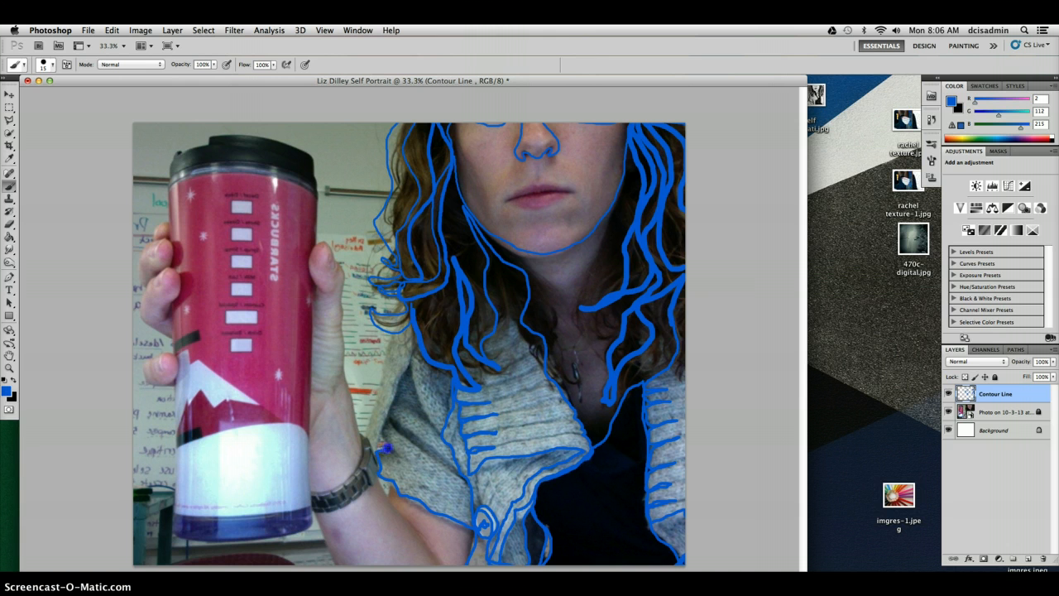
{"action": "mouse_move", "coordinate": [383, 434]}
{"action": "left_mouse_down"}
{"action": "mouse_move", "coordinate": [462, 479]}
{"action": "mouse_move", "coordinate": [431, 444]}
{"action": "mouse_move", "coordinate": [385, 420]}
{"action": "mouse_move", "coordinate": [406, 409]}
{"action": "mouse_move", "coordinate": [441, 435]}
{"action": "mouse_move", "coordinate": [414, 382]}
{"action": "mouse_move", "coordinate": [422, 384]}
{"action": "mouse_move", "coordinate": [418, 351]}
{"action": "mouse_move", "coordinate": [413, 382]}
{"action": "mouse_move", "coordinate": [418, 390]}
{"action": "mouse_move", "coordinate": [415, 348]}
{"action": "mouse_move", "coordinate": [370, 453]}
{"action": "mouse_move", "coordinate": [365, 443]}
{"action": "mouse_move", "coordinate": [370, 451]}
{"action": "mouse_move", "coordinate": [395, 331]}
{"action": "mouse_move", "coordinate": [412, 325]}
{"action": "mouse_move", "coordinate": [366, 471]}
{"action": "left_mouse_up"}
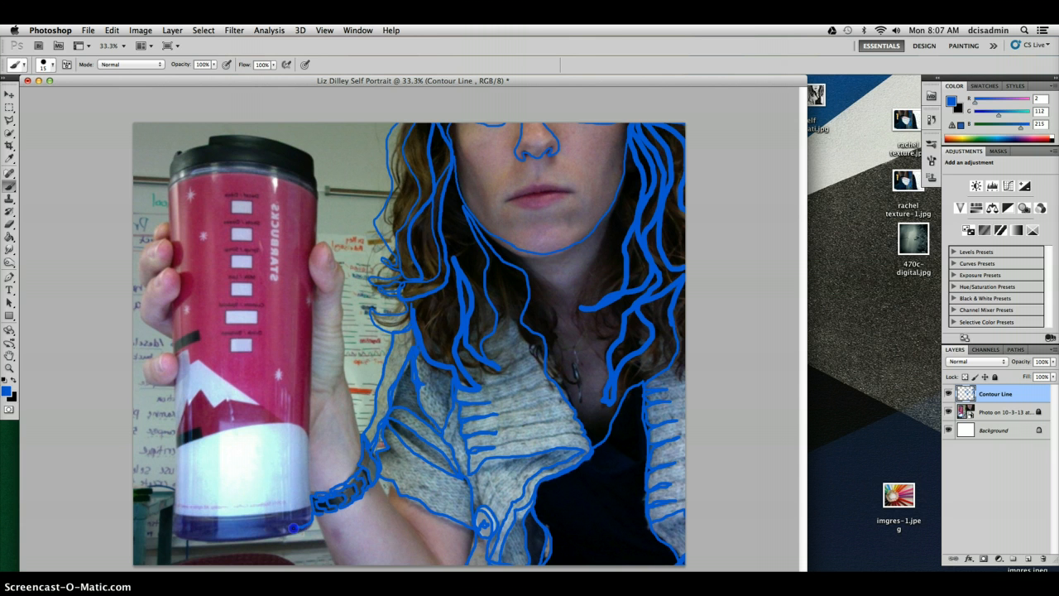
Trace the tumbler's base and outer side, the fingers wrapped around it, and the outline of its lid.
{"action": "mouse_move", "coordinate": [292, 528]}
{"action": "left_mouse_down"}
{"action": "mouse_move", "coordinate": [170, 527]}
{"action": "mouse_move", "coordinate": [176, 375]}
{"action": "mouse_move", "coordinate": [150, 387]}
{"action": "mouse_move", "coordinate": [144, 375]}
{"action": "mouse_move", "coordinate": [163, 356]}
{"action": "mouse_move", "coordinate": [161, 373]}
{"action": "mouse_move", "coordinate": [153, 366]}
{"action": "mouse_move", "coordinate": [163, 371]}
{"action": "mouse_move", "coordinate": [165, 352]}
{"action": "mouse_move", "coordinate": [176, 363]}
{"action": "mouse_move", "coordinate": [176, 375]}
{"action": "mouse_move", "coordinate": [169, 352]}
{"action": "mouse_move", "coordinate": [145, 363]}
{"action": "mouse_move", "coordinate": [168, 352]}
{"action": "left_mouse_up"}
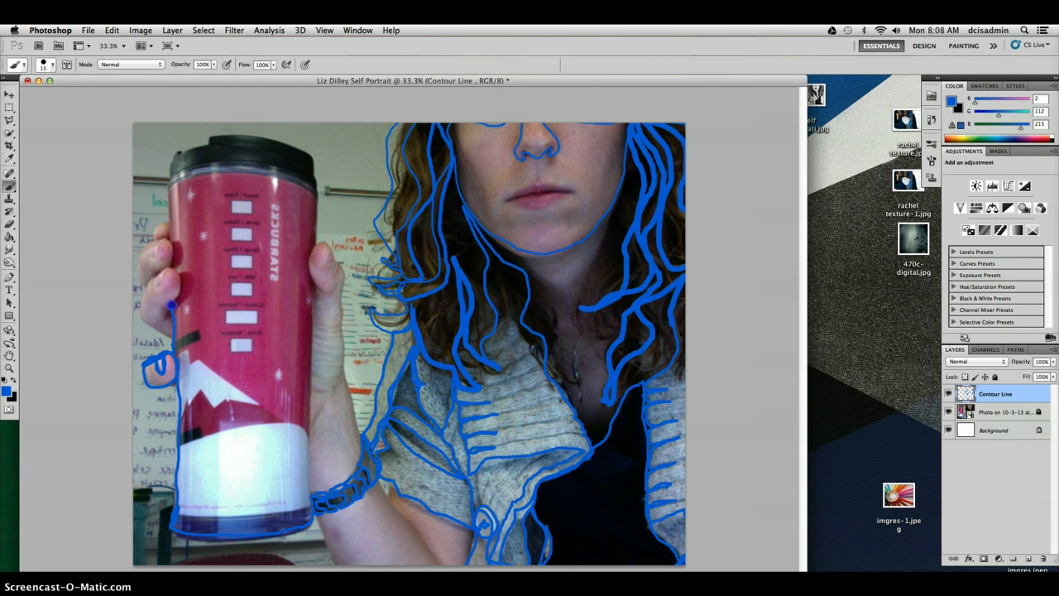
{"action": "mouse_move", "coordinate": [176, 306]}
{"action": "left_mouse_down"}
{"action": "mouse_move", "coordinate": [189, 274]}
{"action": "mouse_move", "coordinate": [173, 301]}
{"action": "left_mouse_up"}
{"action": "mouse_move", "coordinate": [153, 324]}
{"action": "left_mouse_down"}
{"action": "mouse_move", "coordinate": [139, 308]}
{"action": "mouse_move", "coordinate": [166, 274]}
{"action": "mouse_move", "coordinate": [155, 274]}
{"action": "left_mouse_up"}
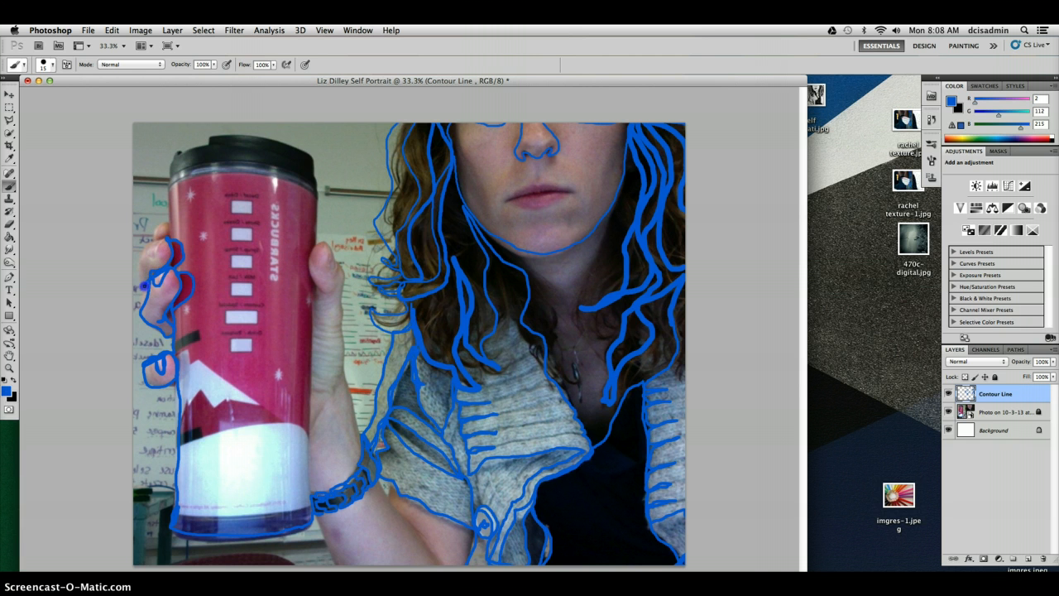
{"action": "mouse_move", "coordinate": [136, 282]}
{"action": "left_mouse_down"}
{"action": "mouse_move", "coordinate": [147, 241]}
{"action": "mouse_move", "coordinate": [153, 255]}
{"action": "mouse_move", "coordinate": [166, 241]}
{"action": "mouse_move", "coordinate": [166, 224]}
{"action": "left_mouse_up"}
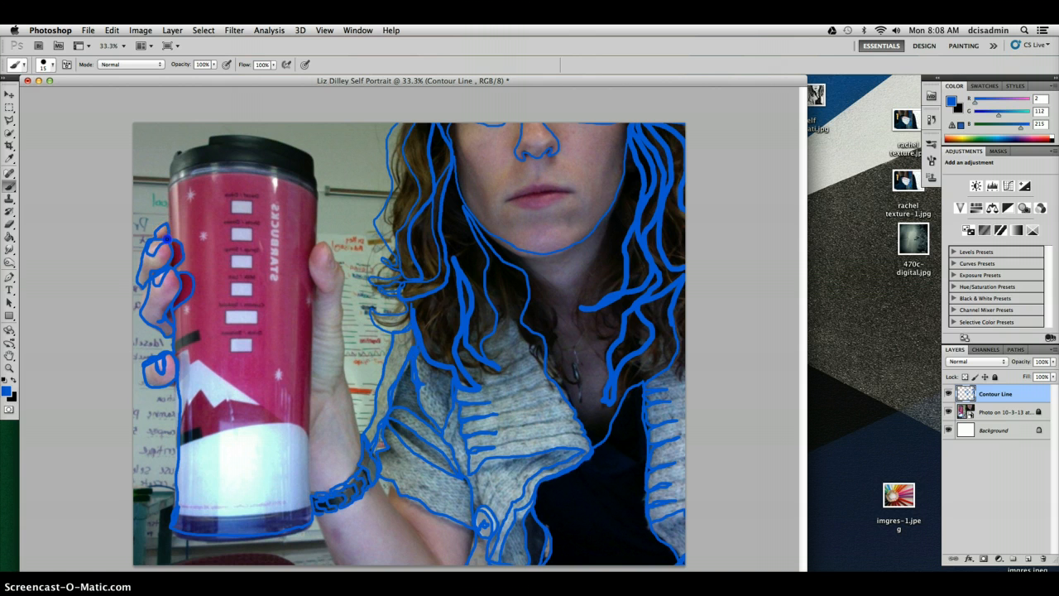
{"action": "mouse_move", "coordinate": [172, 224]}
{"action": "left_mouse_down"}
{"action": "mouse_move", "coordinate": [169, 189]}
{"action": "mouse_move", "coordinate": [190, 173]}
{"action": "mouse_move", "coordinate": [242, 168]}
{"action": "mouse_move", "coordinate": [315, 188]}
{"action": "mouse_move", "coordinate": [306, 154]}
{"action": "mouse_move", "coordinate": [244, 138]}
{"action": "mouse_move", "coordinate": [208, 136]}
{"action": "mouse_move", "coordinate": [169, 165]}
{"action": "left_mouse_up"}
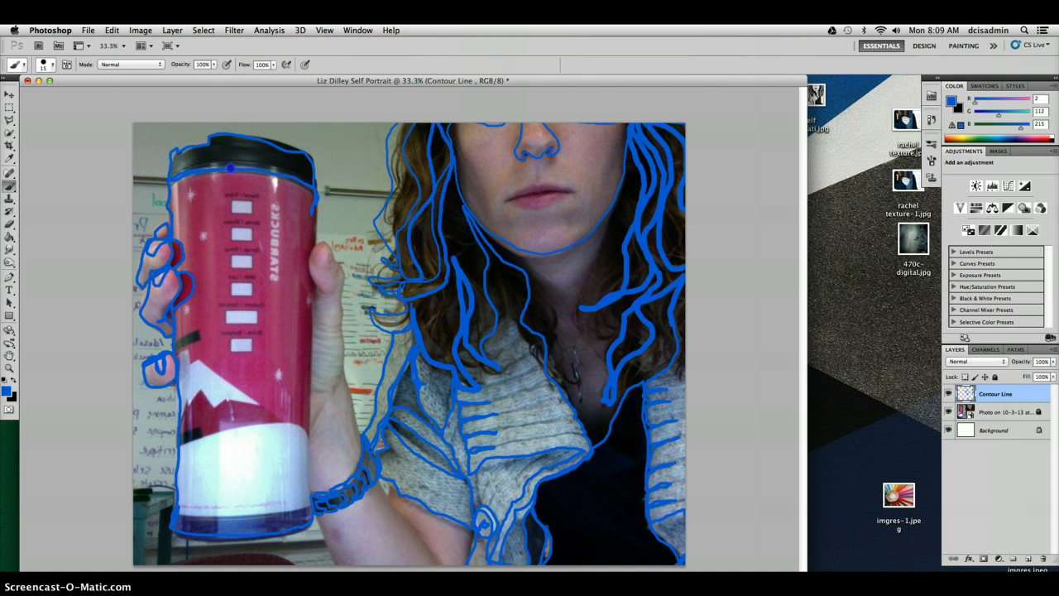
Trace the tumbler's remaining side, the thumb and palm, and both edges of the forearm down to the canvas bottom.
{"action": "mouse_move", "coordinate": [277, 171]}
{"action": "left_mouse_down"}
{"action": "mouse_move", "coordinate": [316, 199]}
{"action": "mouse_move", "coordinate": [309, 276]}
{"action": "mouse_move", "coordinate": [327, 291]}
{"action": "mouse_move", "coordinate": [309, 266]}
{"action": "mouse_move", "coordinate": [324, 240]}
{"action": "mouse_move", "coordinate": [344, 289]}
{"action": "left_mouse_up"}
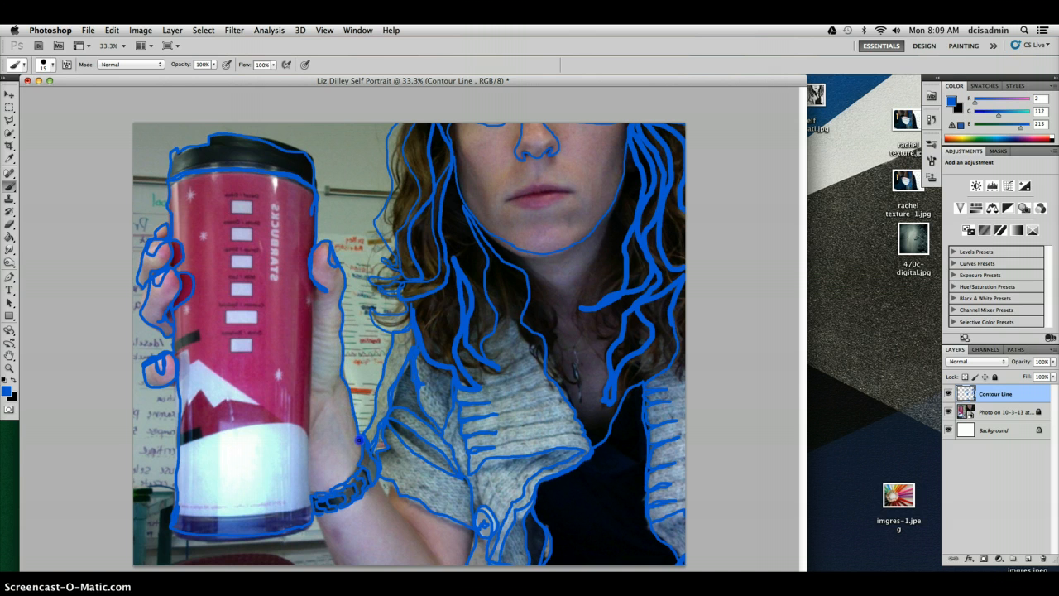
{"action": "left_click_drag", "start_coordinate": [333, 390], "coordinate": [311, 417]}
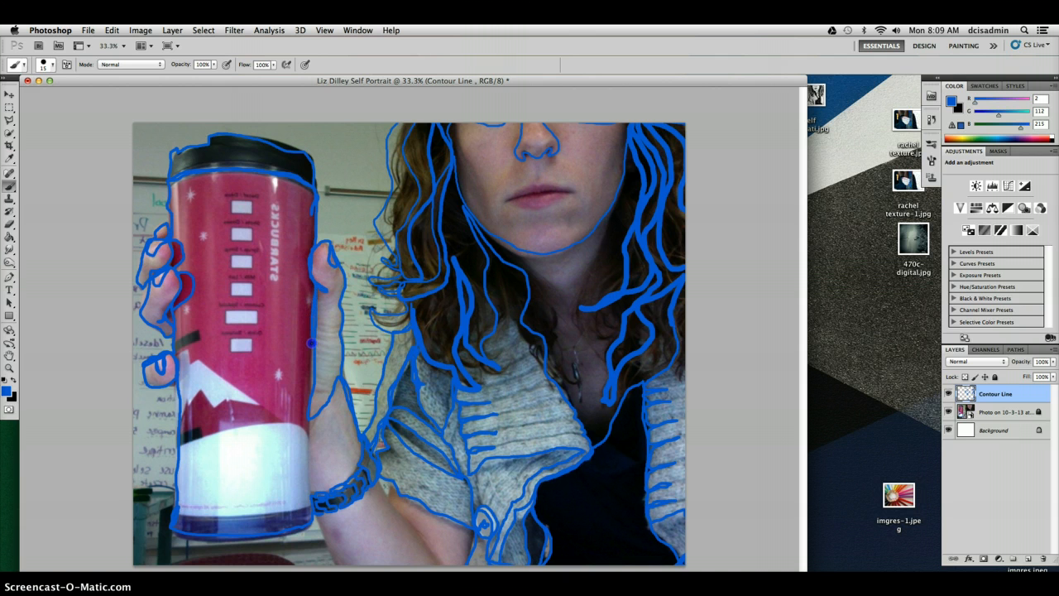
{"action": "mouse_move", "coordinate": [309, 390]}
{"action": "left_mouse_down"}
{"action": "mouse_move", "coordinate": [311, 503]}
{"action": "mouse_move", "coordinate": [339, 568]}
{"action": "left_mouse_up"}
{"action": "mouse_move", "coordinate": [431, 570]}
{"action": "left_mouse_down"}
{"action": "mouse_move", "coordinate": [443, 561]}
{"action": "mouse_move", "coordinate": [437, 550]}
{"action": "mouse_move", "coordinate": [380, 488]}
{"action": "left_mouse_up"}
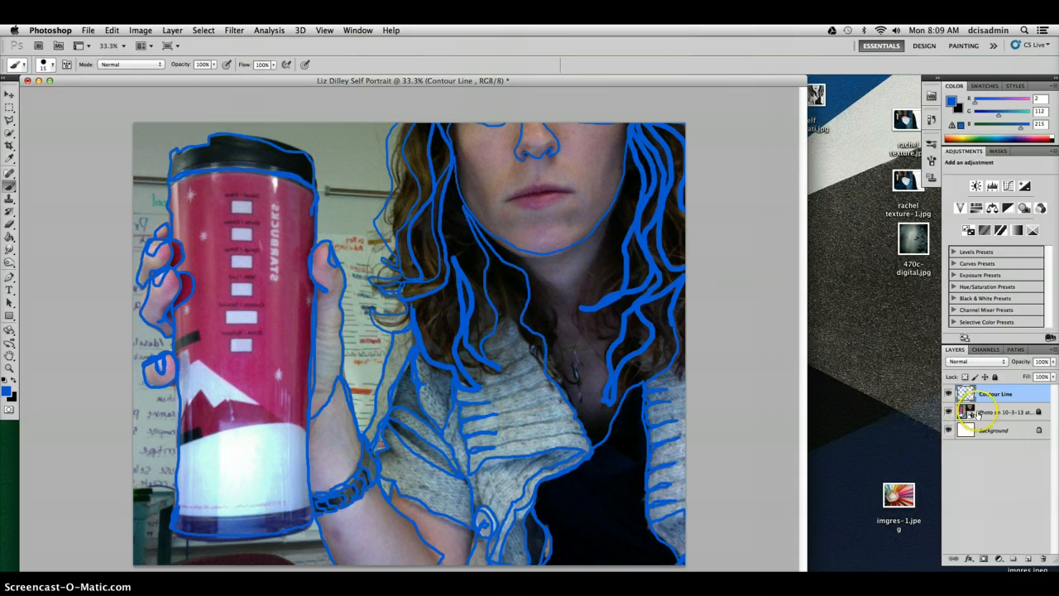
Hide the photo layer to check the contour drawing on white, and show the photo again.
{"action": "left_click", "coordinate": [977, 412]}
{"action": "left_click", "coordinate": [948, 412]}
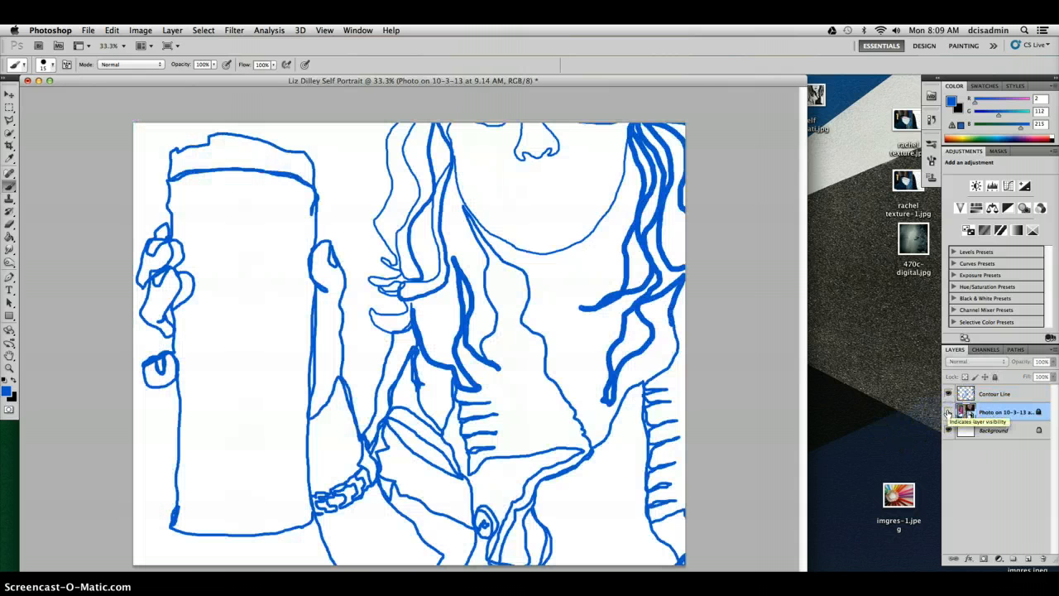
{"action": "left_click", "coordinate": [948, 412]}
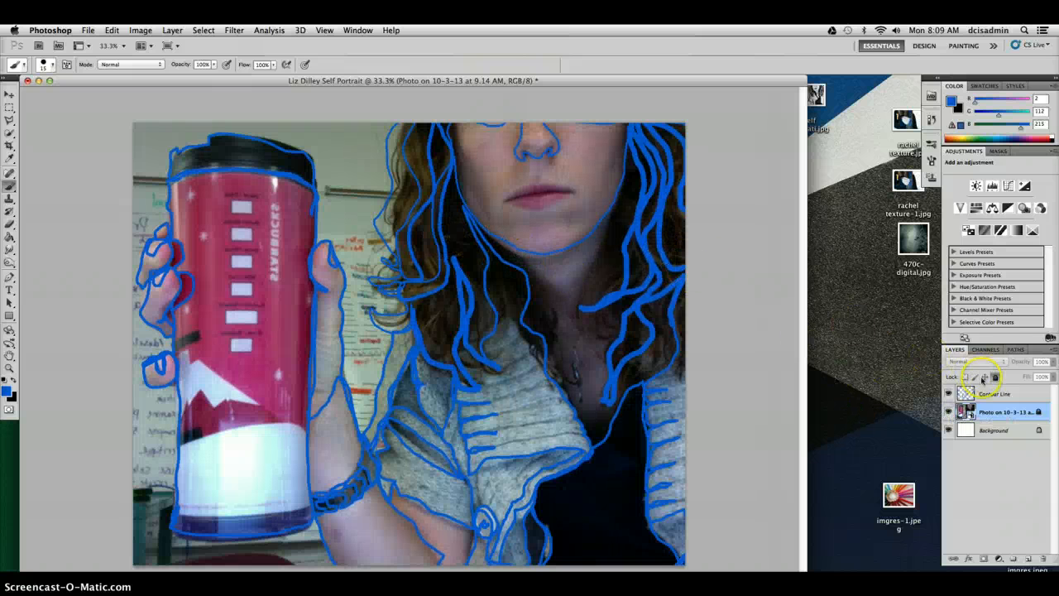
Return to the Contour Line layer and trace the lips and the groove beneath the nose.
{"action": "left_click", "coordinate": [993, 393]}
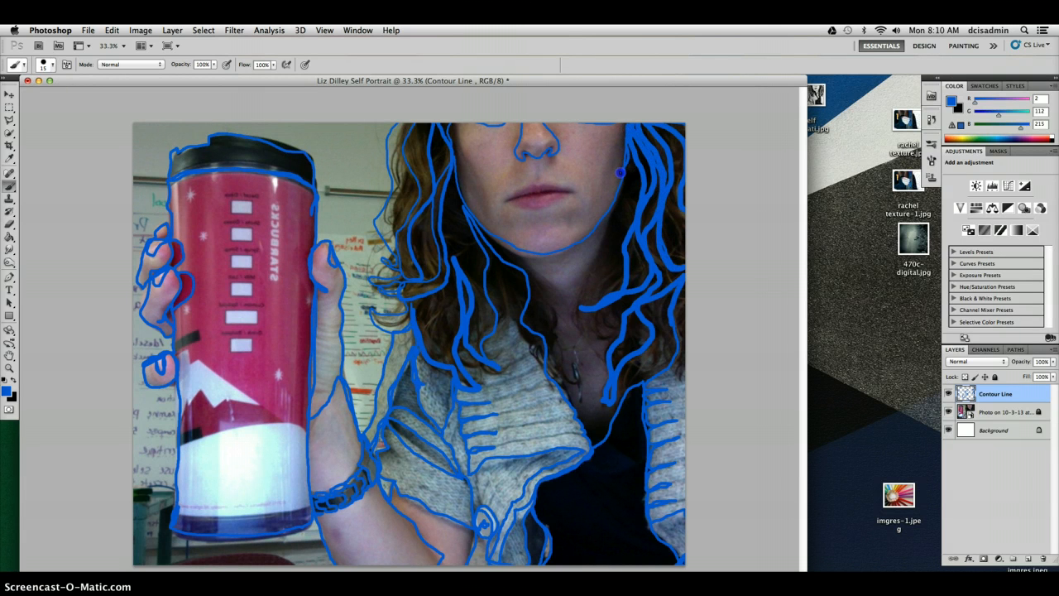
{"action": "left_click_drag", "start_coordinate": [610, 186], "coordinate": [547, 183]}
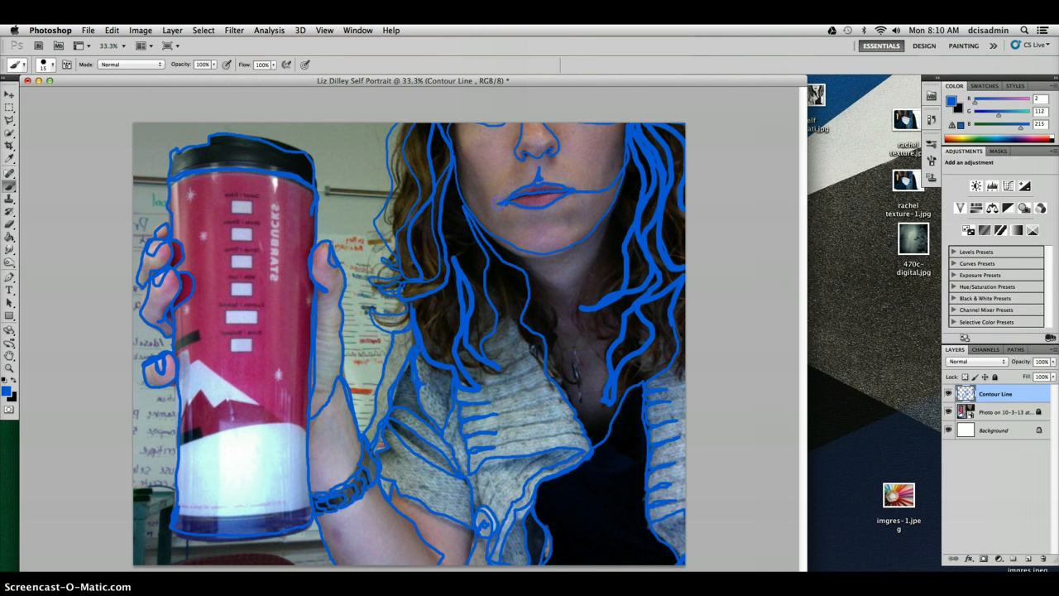
Compare the contour drawing with the photo layer hidden and shown, and trace additional hair strands beside the jaw and neck.
{"action": "left_click", "coordinate": [948, 411]}
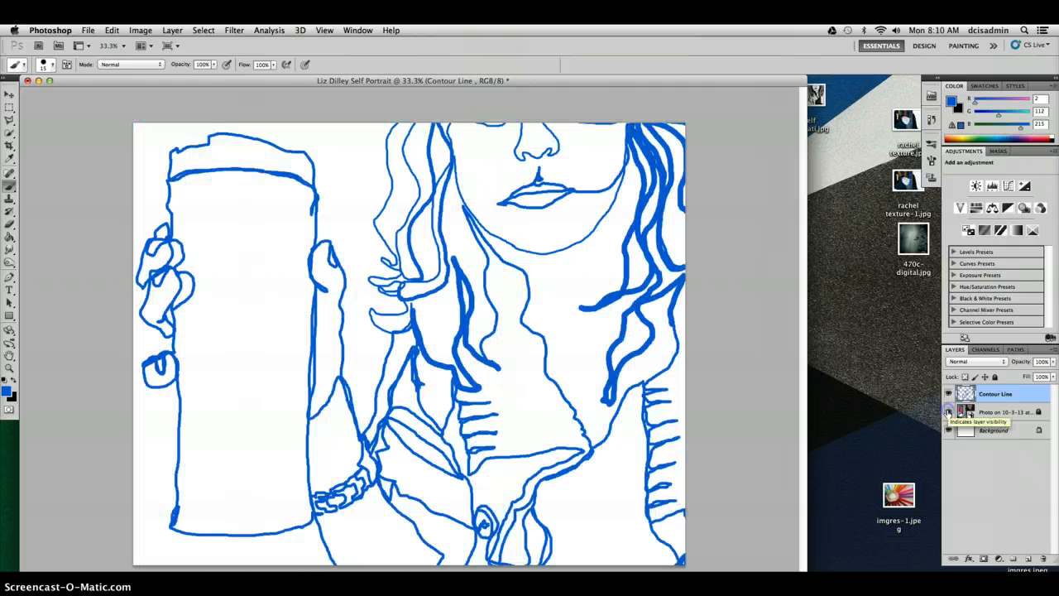
{"action": "left_click", "coordinate": [948, 412]}
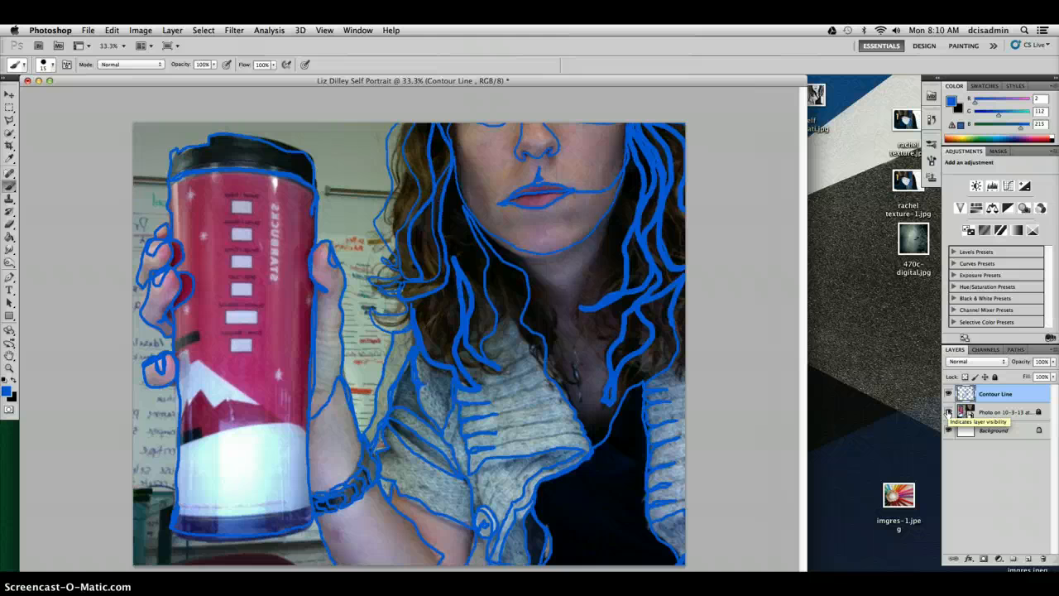
{"action": "left_click", "coordinate": [948, 411]}
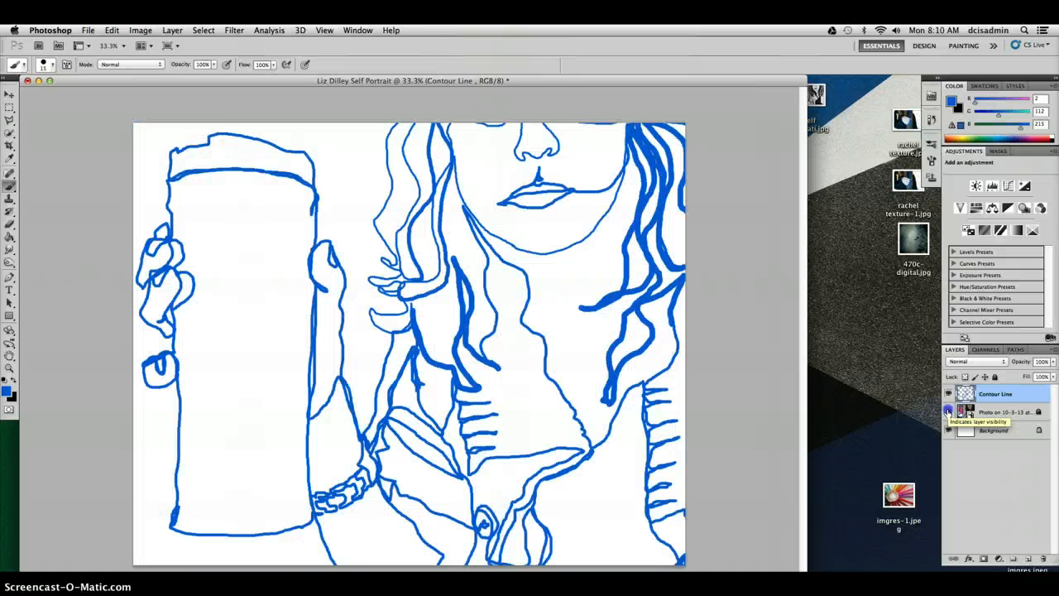
{"action": "left_click", "coordinate": [948, 411]}
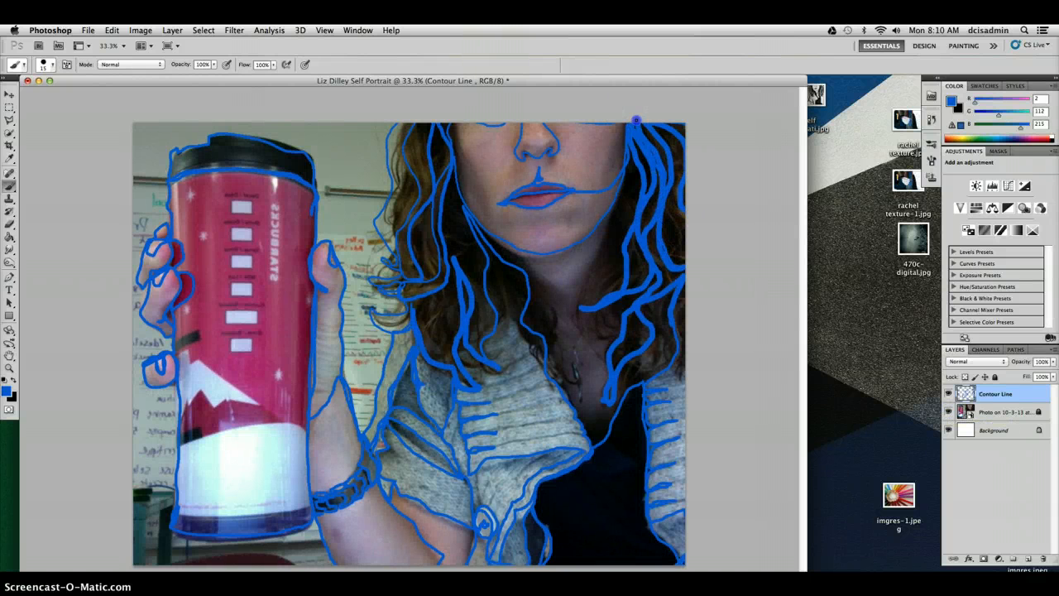
{"action": "mouse_move", "coordinate": [632, 181]}
{"action": "left_mouse_down"}
{"action": "mouse_move", "coordinate": [573, 313]}
{"action": "mouse_move", "coordinate": [597, 362]}
{"action": "left_mouse_up"}
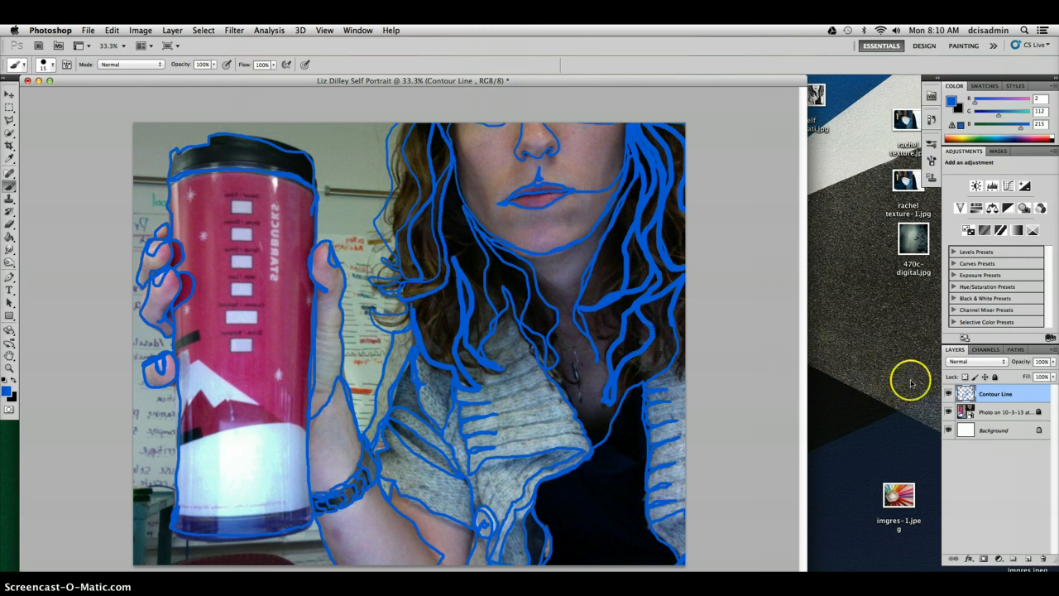
Unlock the placed photo layer beneath the Contour Line layer and delete it from the document.
{"action": "left_click", "coordinate": [948, 412]}
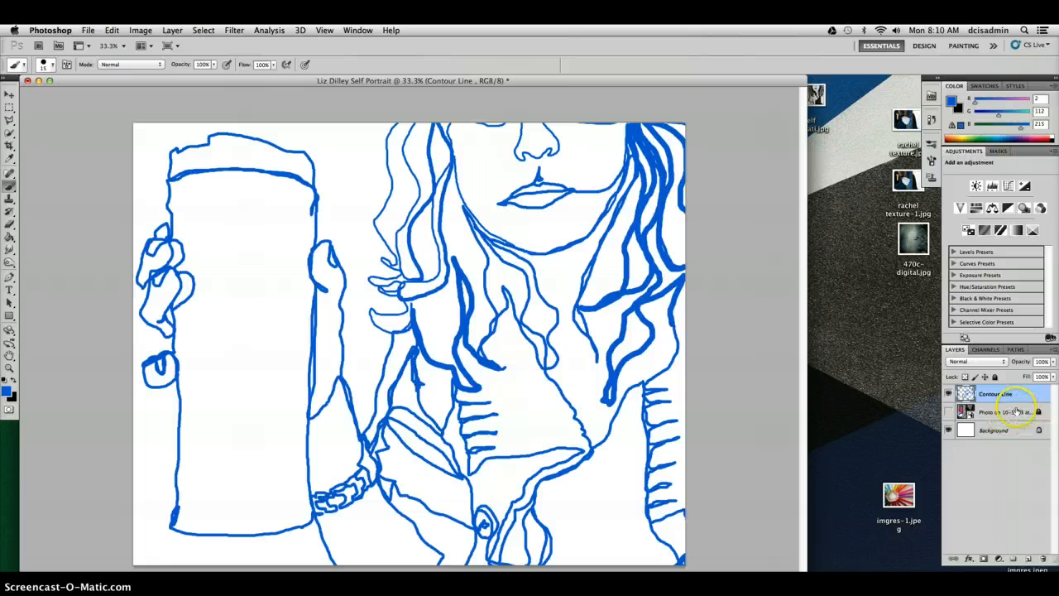
{"action": "left_click_drag", "start_coordinate": [1016, 411], "coordinate": [1043, 559]}
{"action": "left_click", "coordinate": [995, 377]}
{"action": "left_click", "coordinate": [1009, 412]}
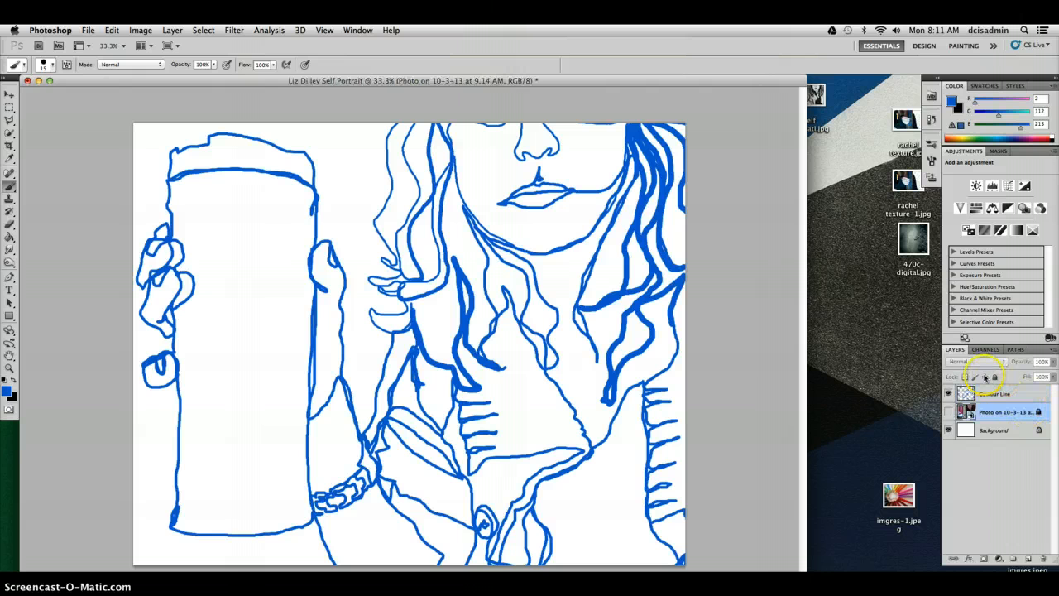
{"action": "left_click", "coordinate": [949, 411]}
{"action": "left_click", "coordinate": [996, 377]}
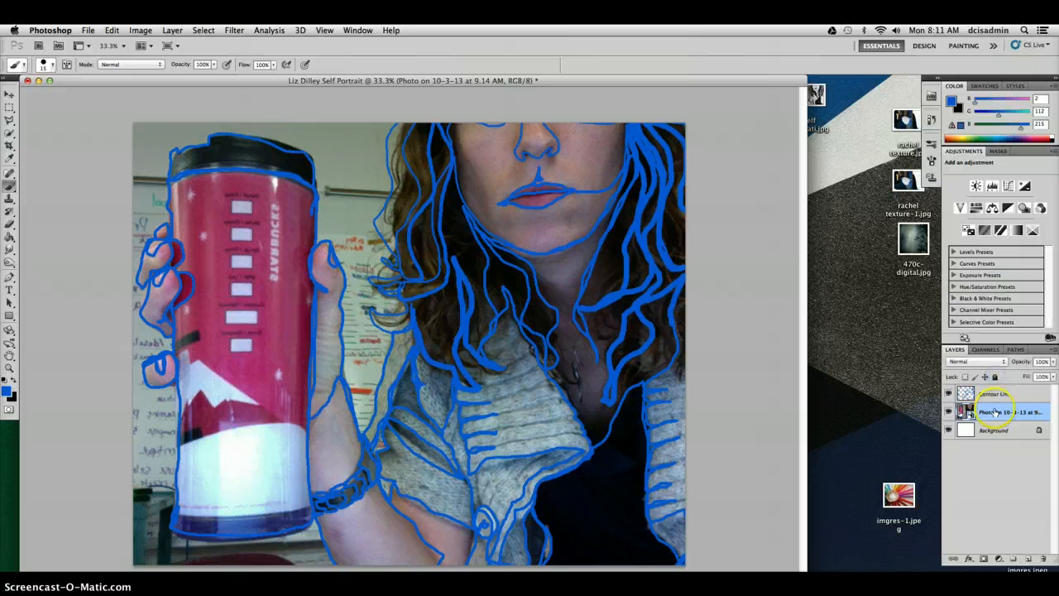
{"action": "left_click_drag", "start_coordinate": [1011, 412], "coordinate": [1041, 559]}
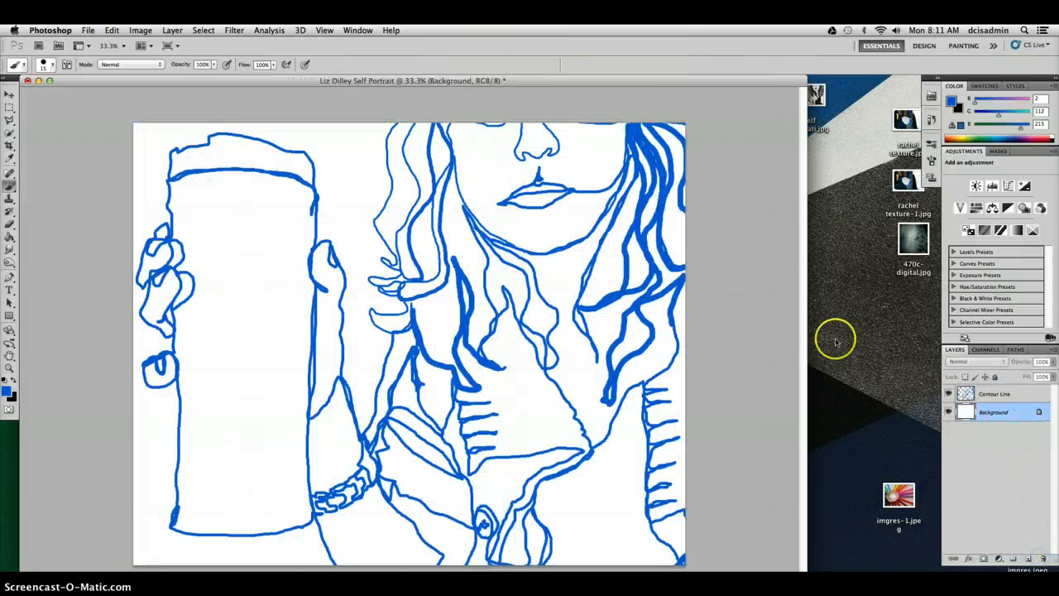
Save the self-portrait to the Desktop in Photoshop format with layers kept and Maximize Compatibility on.
{"action": "left_click", "coordinate": [87, 29]}
{"action": "left_click", "coordinate": [93, 191]}
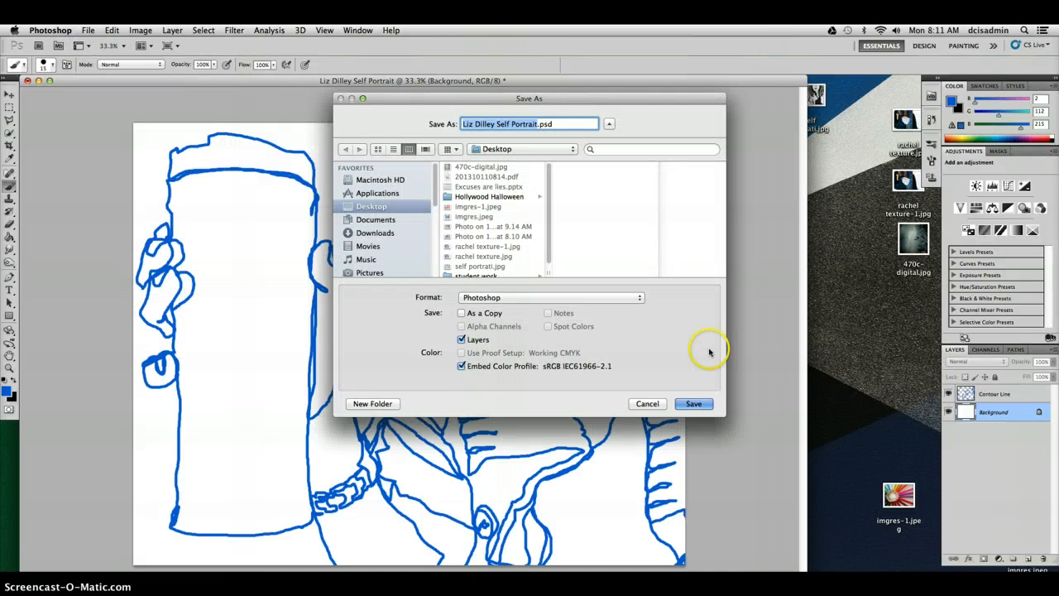
{"action": "left_click", "coordinate": [700, 403]}
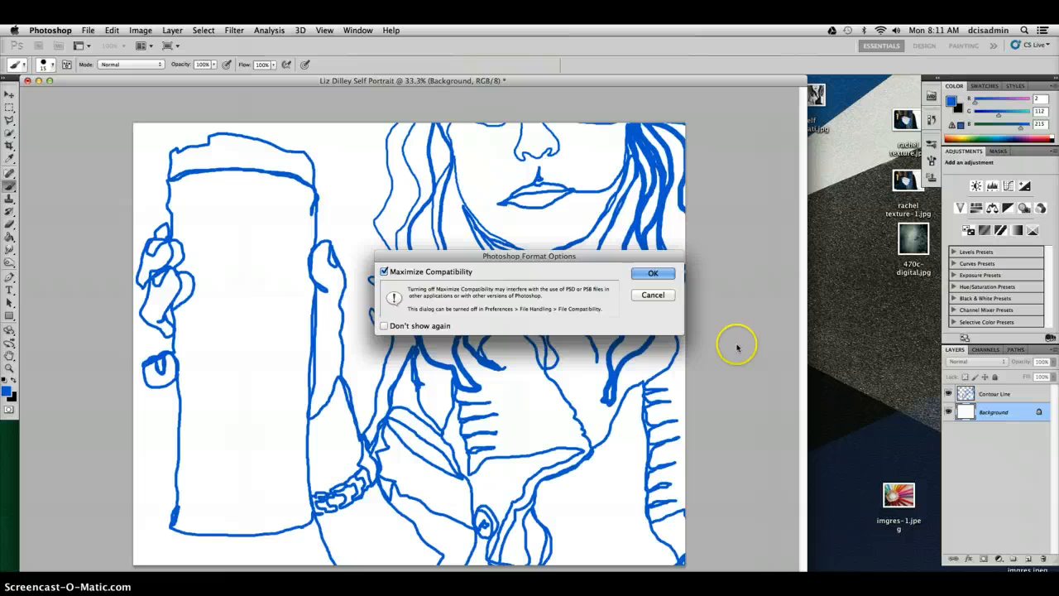
{"action": "left_click", "coordinate": [653, 273]}
Save a JPEG version of the self-portrait to the Desktop at quality 12 (Maximum) with the Baseline ("Standard") format option.
{"action": "left_click", "coordinate": [88, 31]}
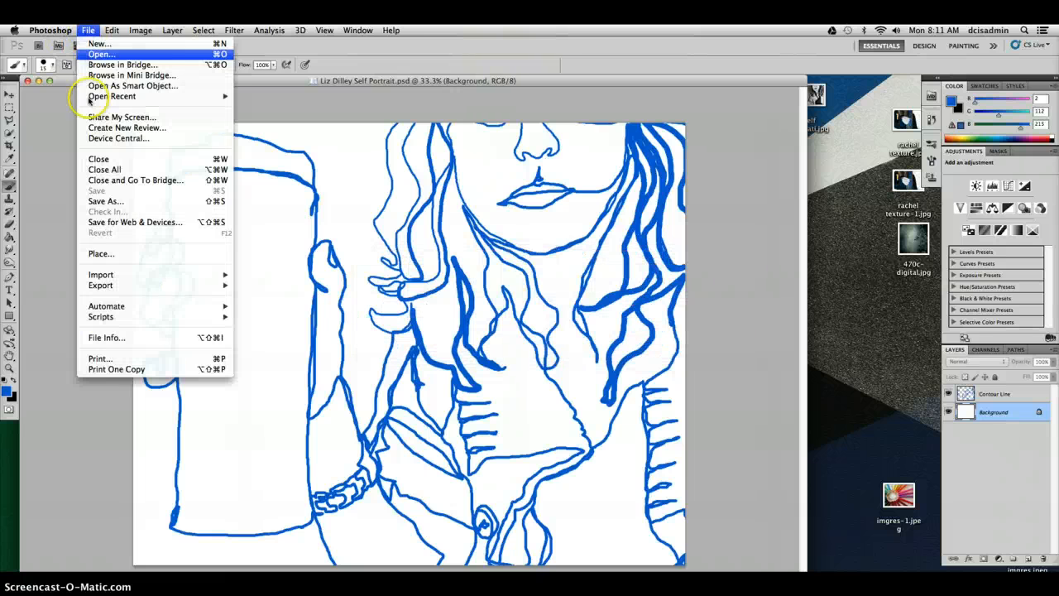
{"action": "left_click", "coordinate": [106, 201]}
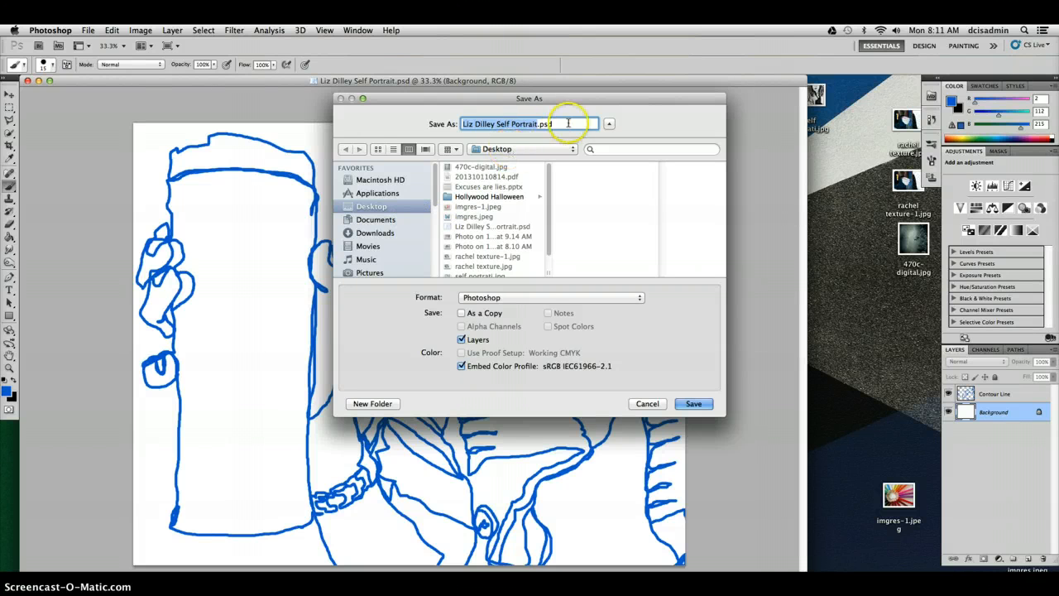
{"action": "left_click", "coordinate": [537, 297]}
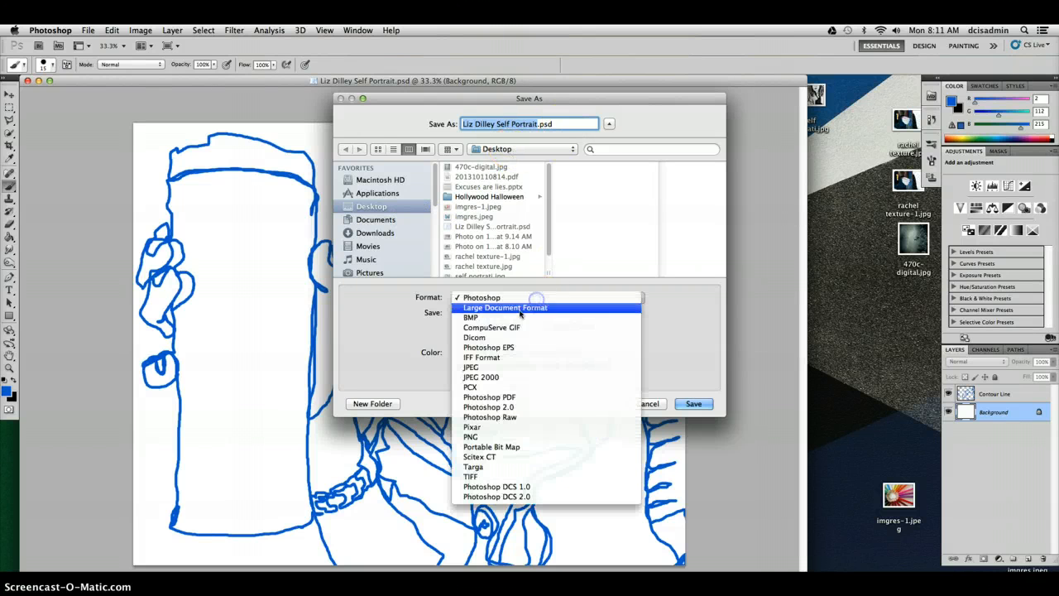
{"action": "left_click", "coordinate": [488, 367]}
{"action": "left_click", "coordinate": [694, 404]}
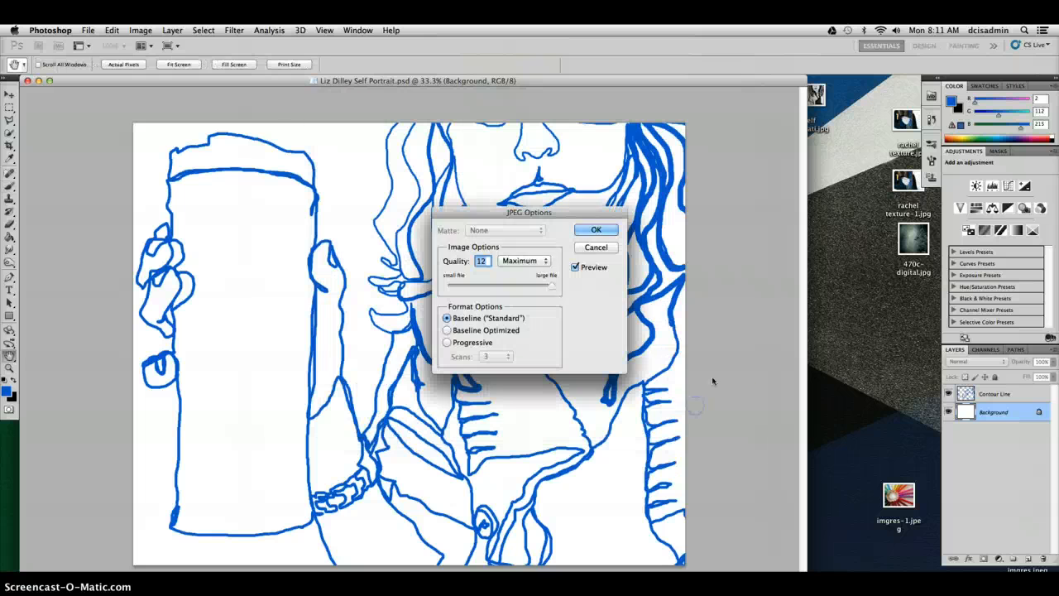
{"action": "left_click", "coordinate": [595, 231]}
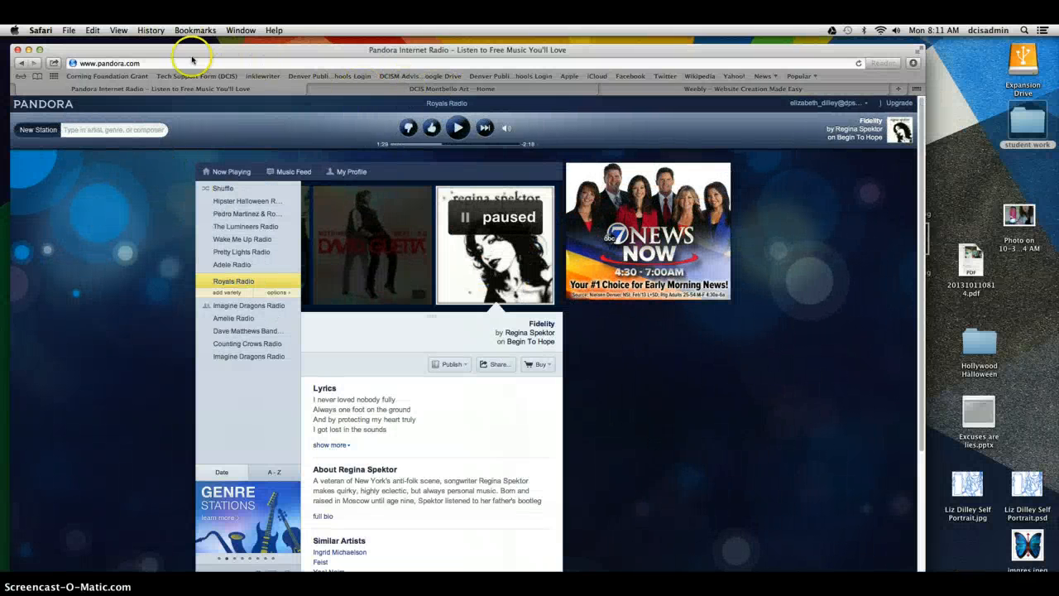
Close the Safari window showing Pandora to clear the view of the desktop files.
{"action": "left_click", "coordinate": [18, 49]}
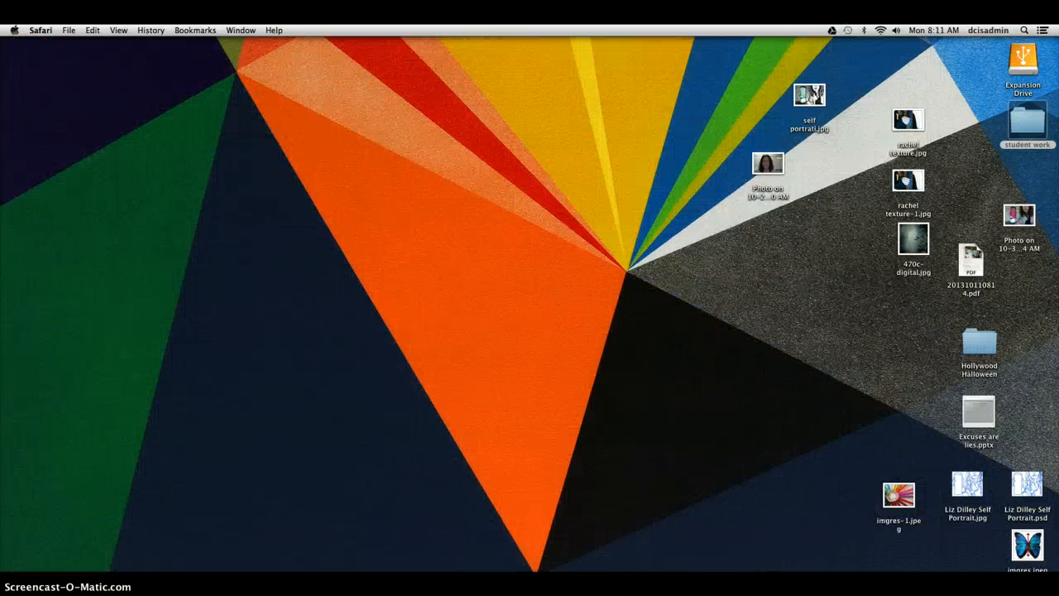